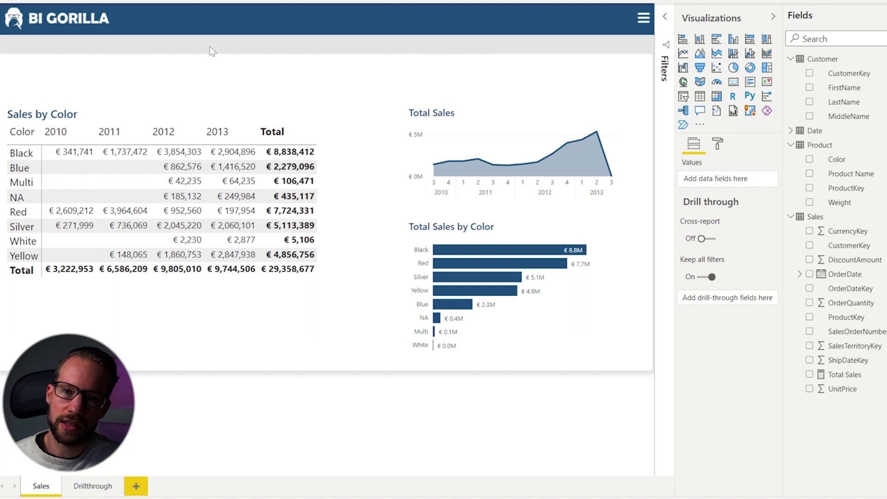
Enlarge the Sales by Color matrix, add SalesOrderNumber as a second row level, and expand Blue.
left_click(322, 131)
left_click_drag(324, 287, 383, 329)
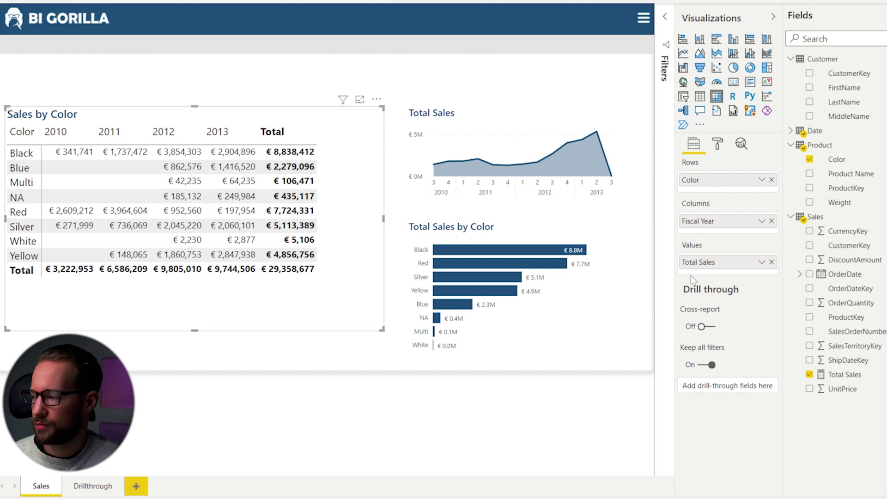
left_click_drag(842, 331, 739, 193)
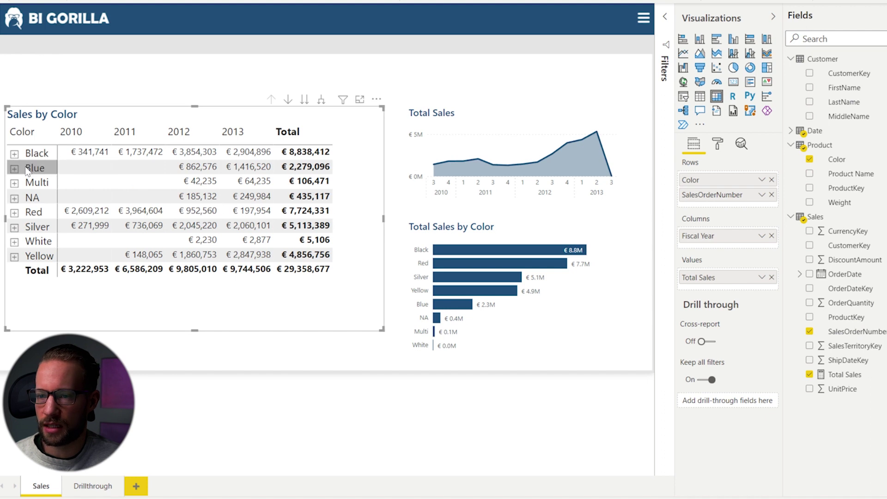
left_click(15, 168)
Review Blue's order numbers, then remove SalesOrderNumber from the matrix rows.
scroll(201, 210, "down", 1)
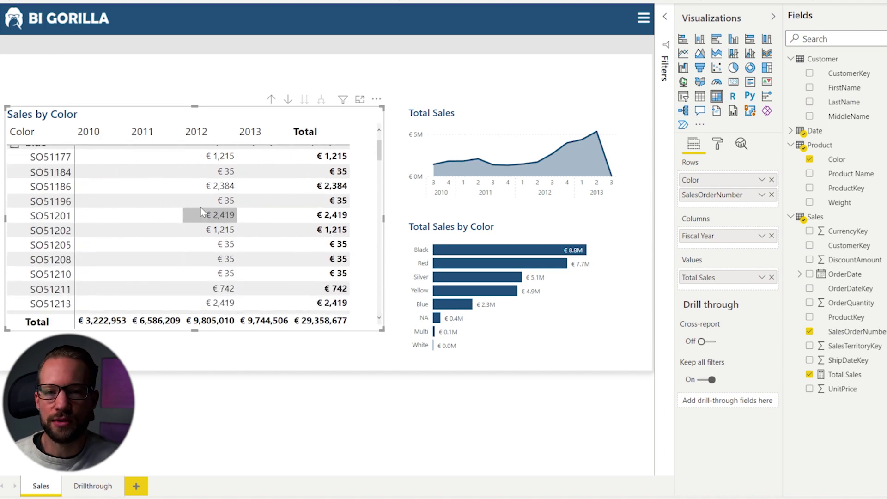
scroll(200, 218, "down", 10)
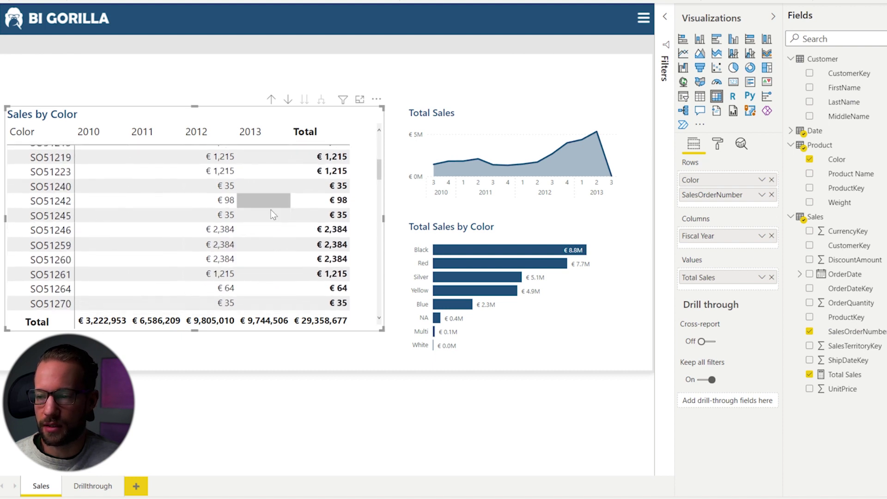
scroll(225, 219, "up", 5)
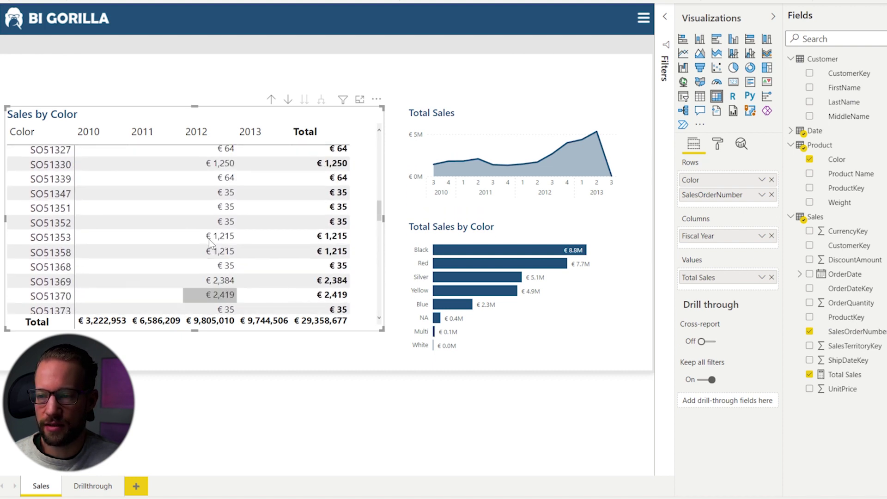
scroll(209, 240, "up", 10)
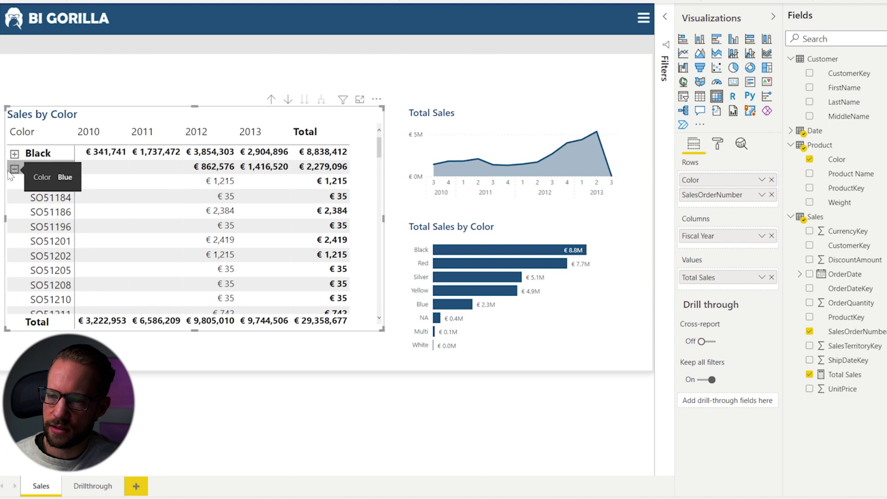
left_click(771, 195)
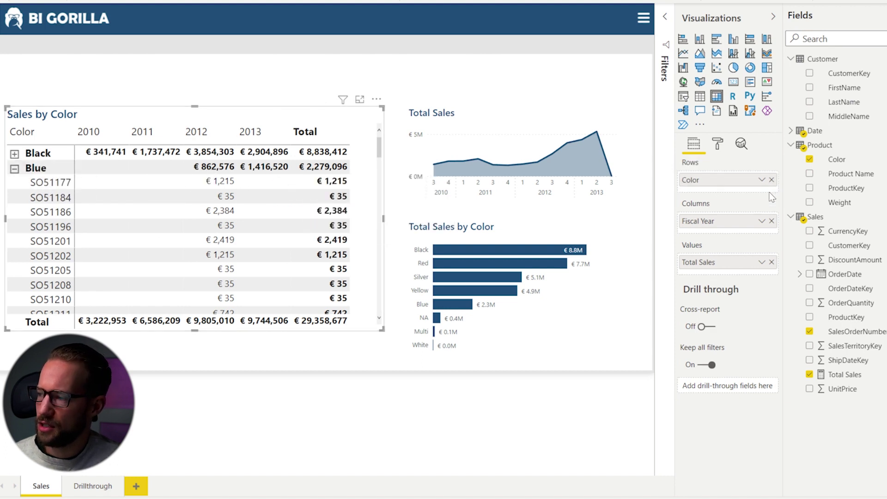
left_click(161, 88)
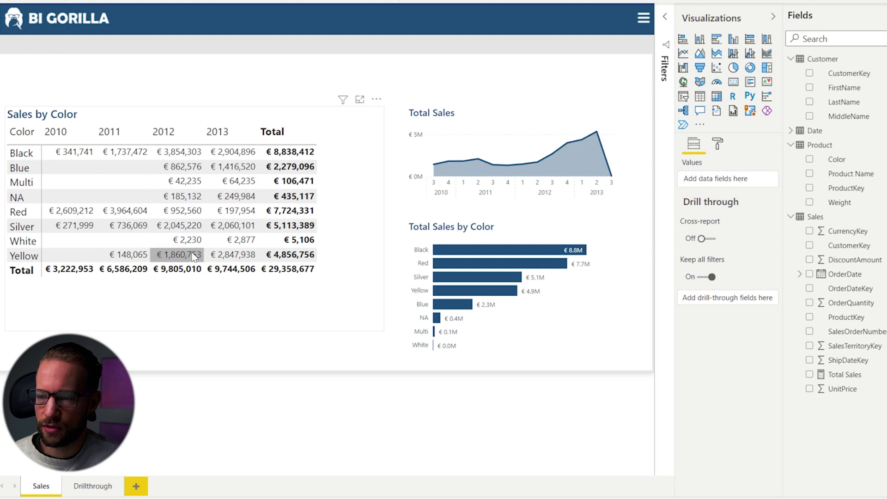
Drill through from the White 2012 cell to the Drillthrough page and review its detail table.
mouse_move(191, 248)
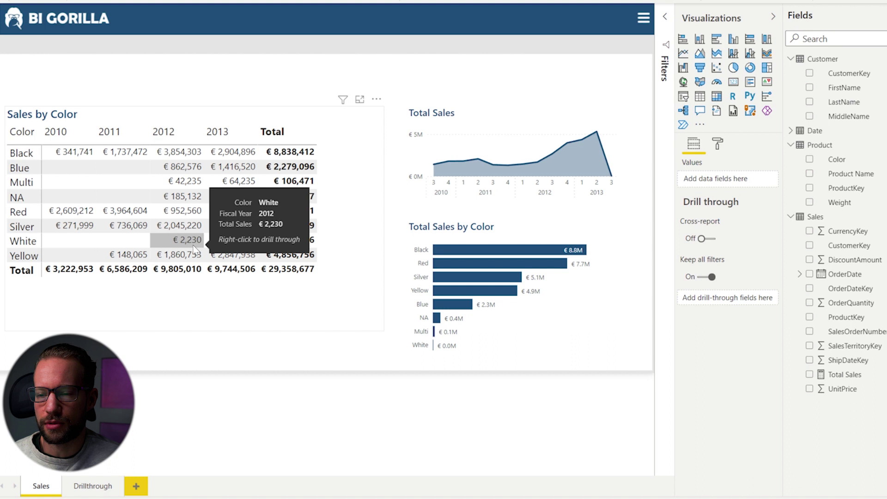
right_click(192, 242)
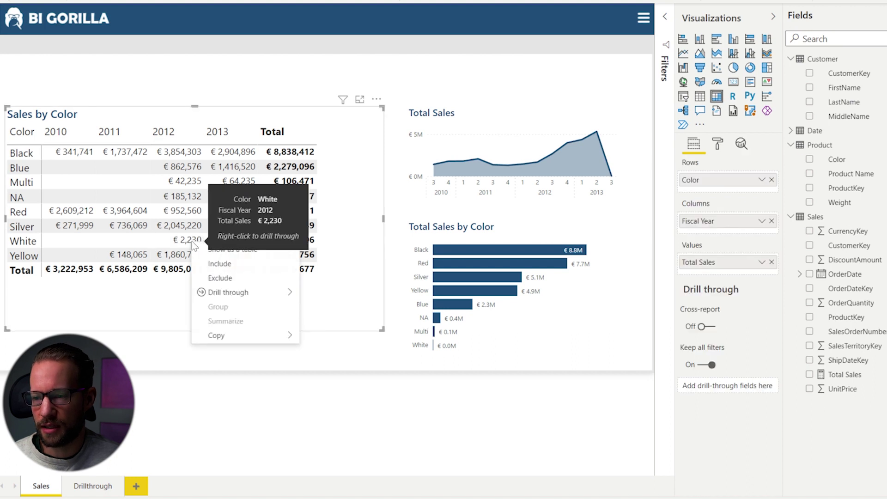
mouse_move(238, 295)
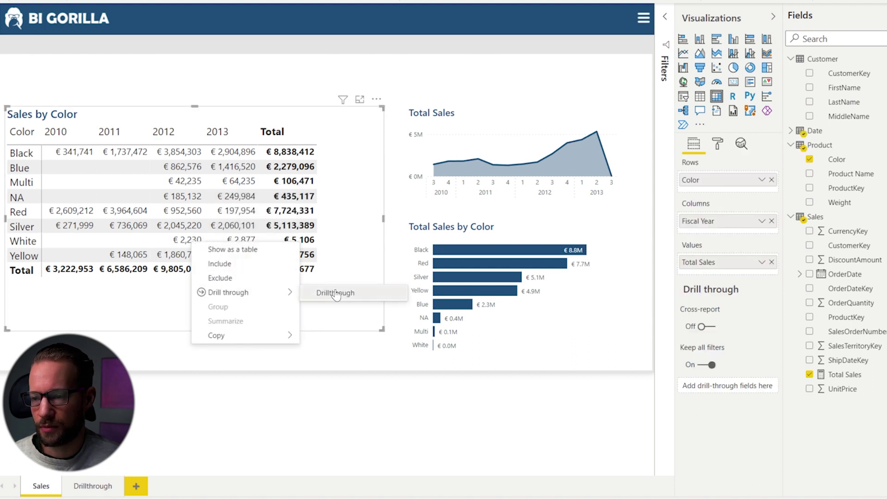
left_click(337, 294)
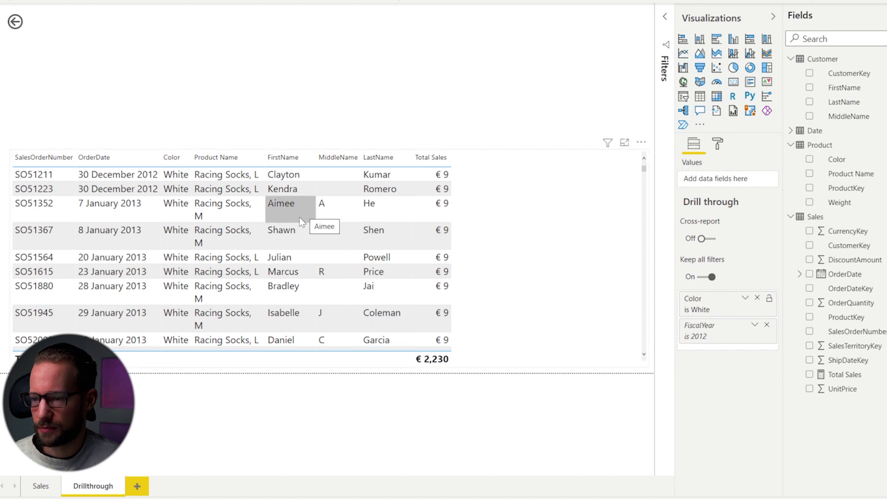
left_click_drag(261, 162, 306, 160)
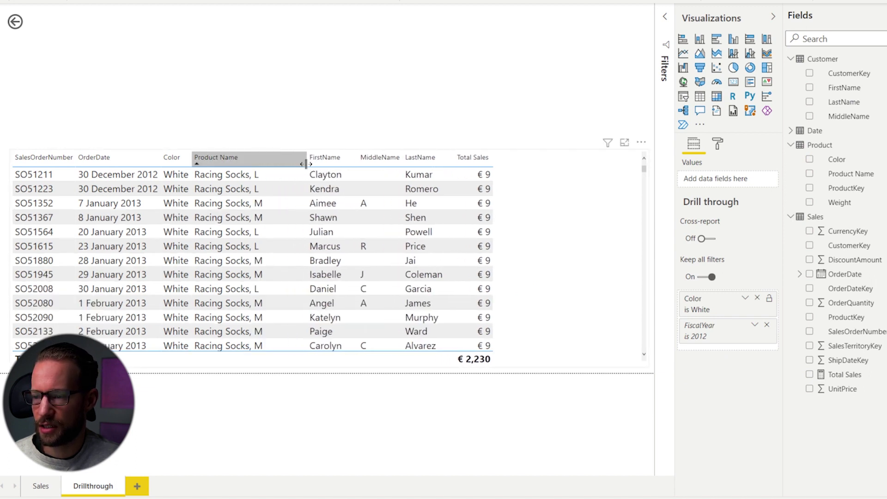
scroll(335, 247, "down", 2)
scroll(336, 249, "down", 12)
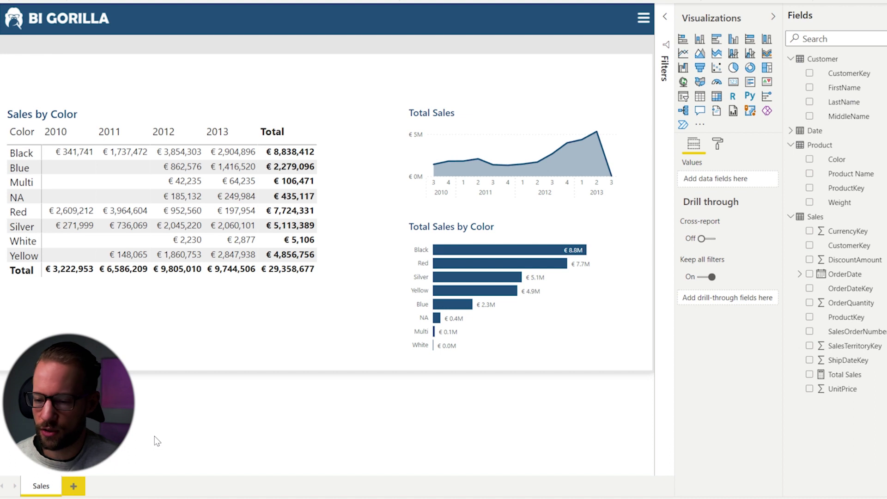
Add a new blank page and rename it 'Drillthrough'.
left_click(74, 486)
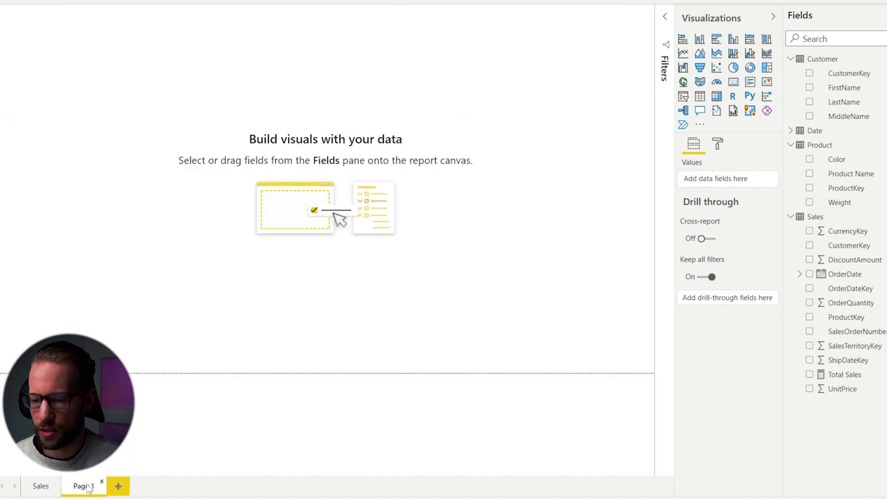
double_click(87, 487)
type("Drillthro")
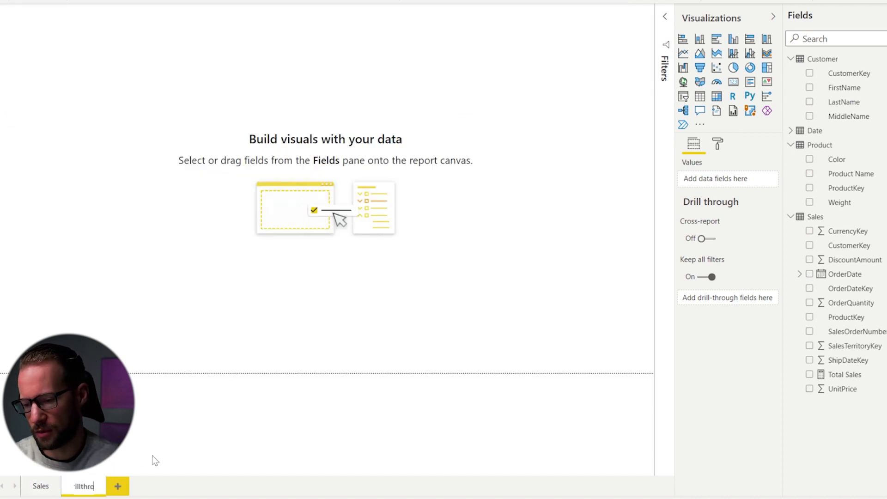
type("ugh")
key("Return")
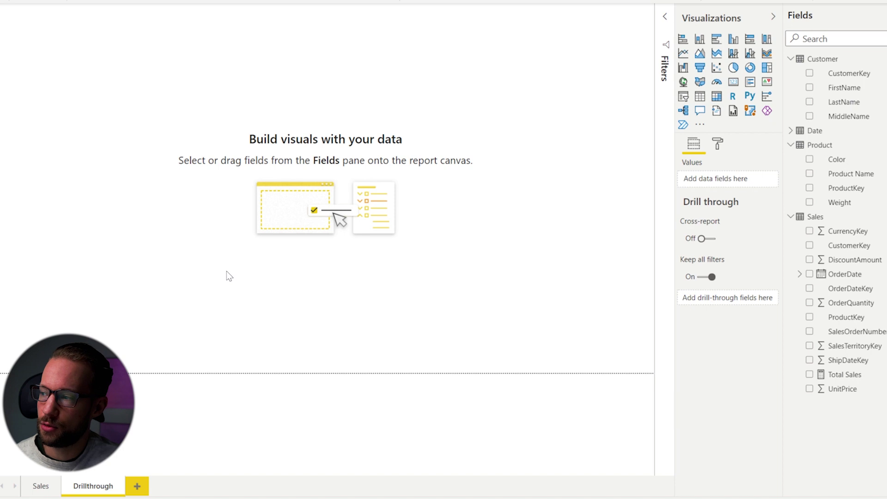
Place a wide table with SalesOrderNumber and OrderDate shown as a plain date.
left_click(700, 98)
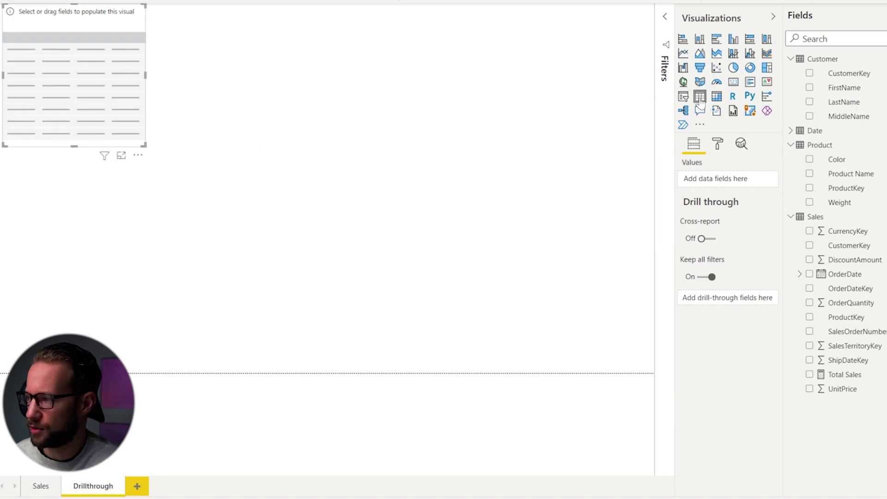
left_click_drag(99, 16, 102, 106)
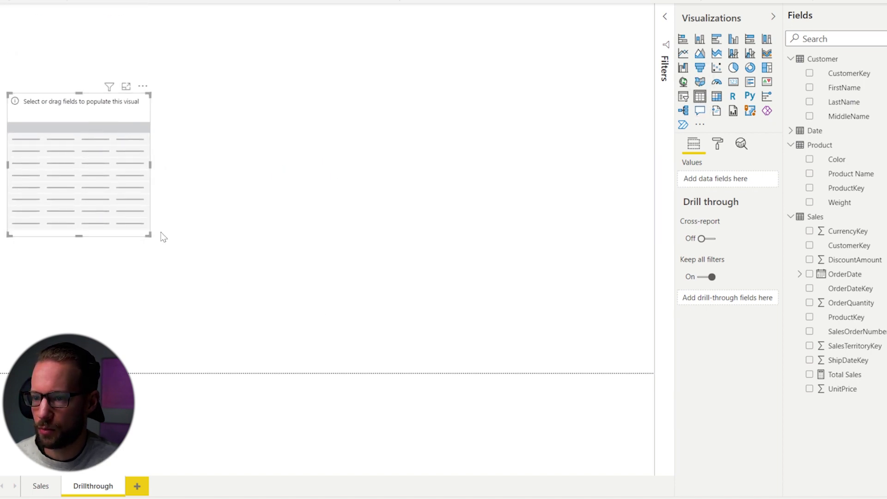
left_click_drag(149, 234, 646, 368)
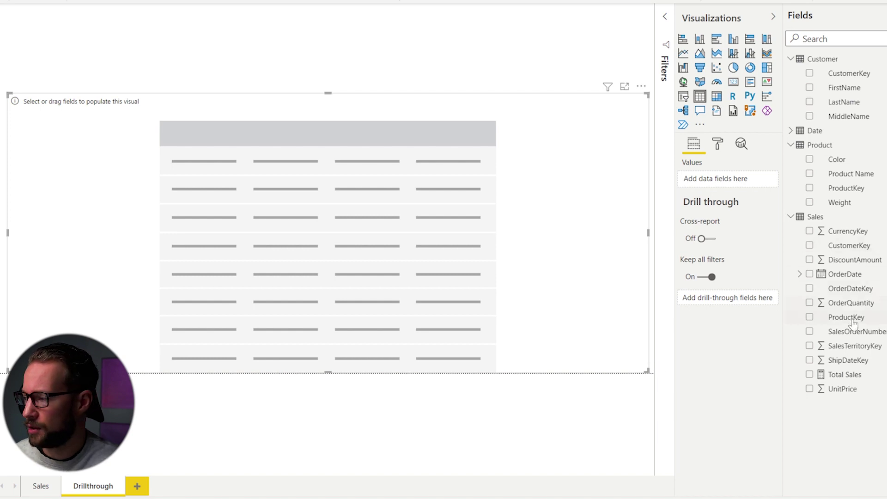
left_click(810, 332)
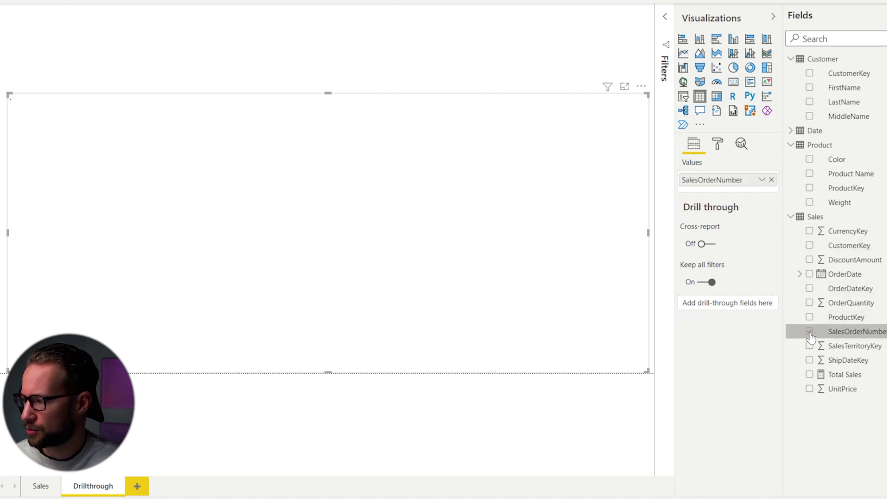
left_click(810, 274)
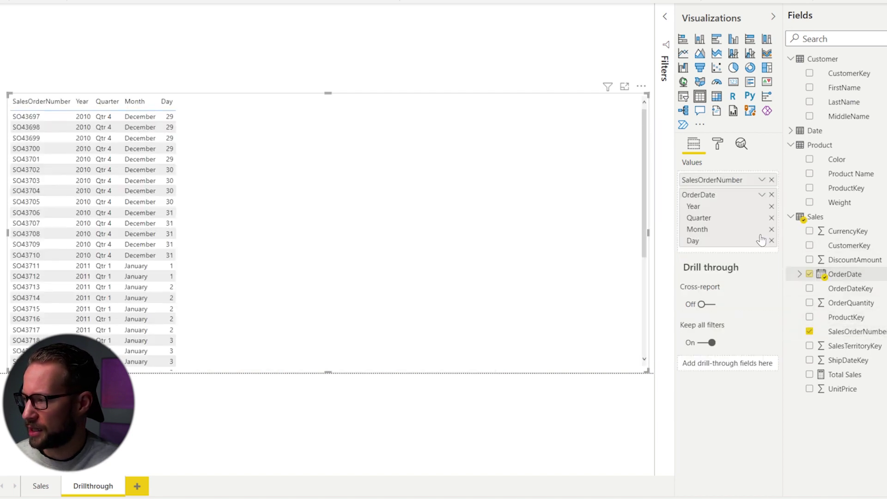
left_click(762, 195)
left_click(852, 261)
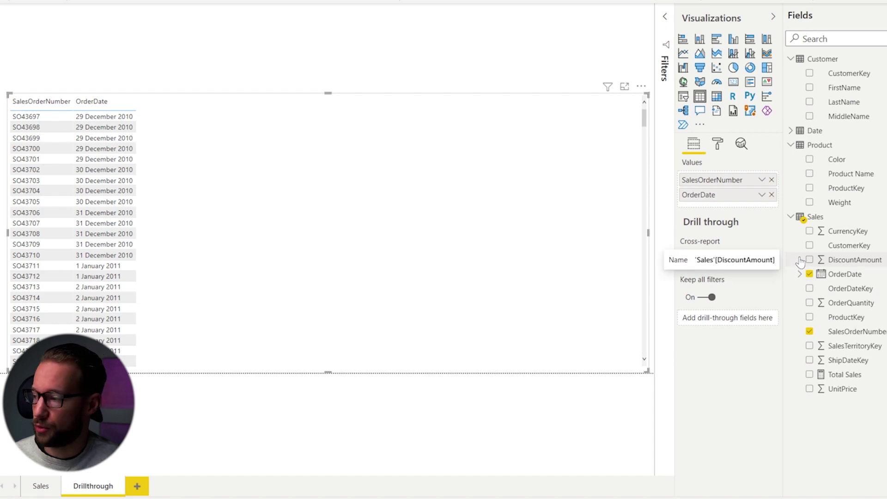
Add Product Name, Color, FirstName, MiddleName, LastName and Total Sales to the table.
left_click(810, 175)
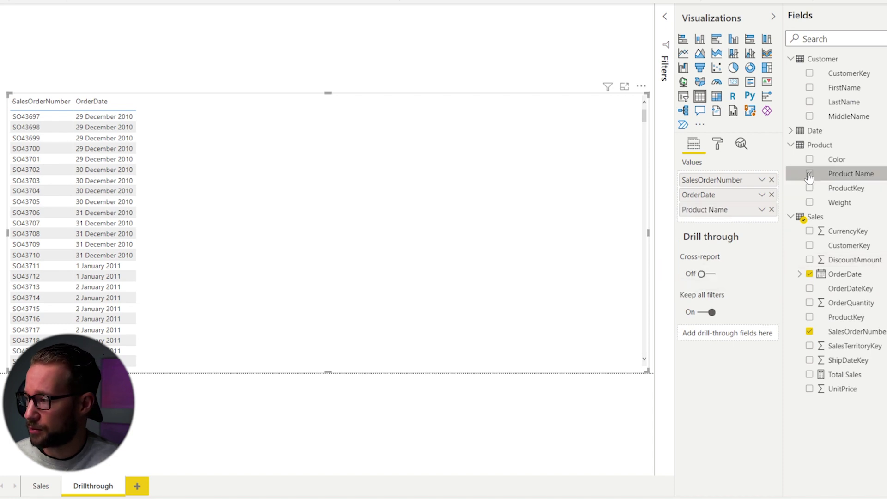
left_click(809, 160)
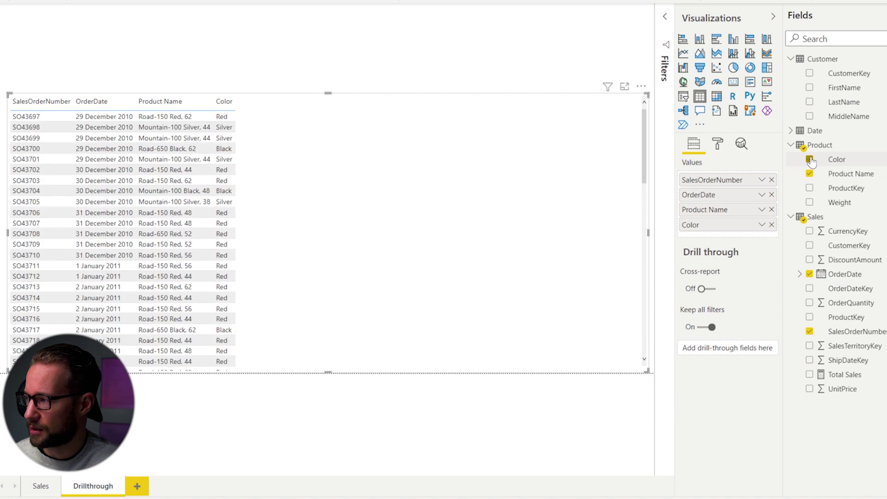
left_click(810, 87)
left_click(809, 116)
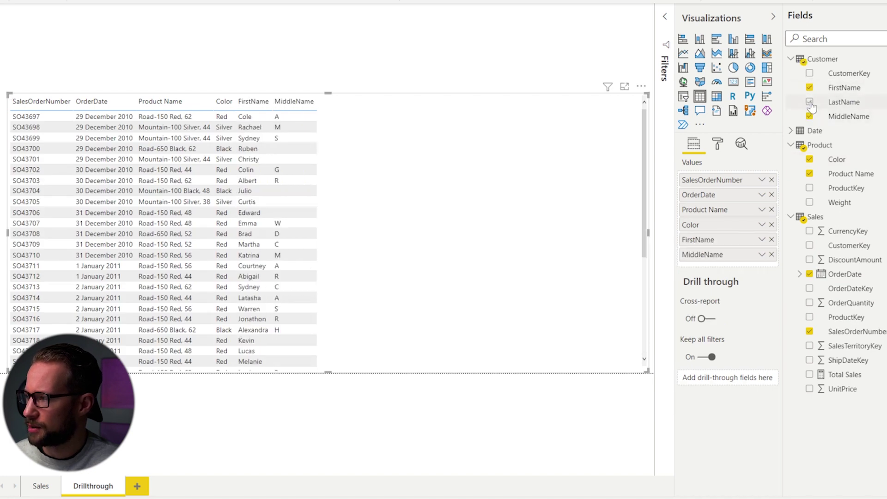
left_click(810, 102)
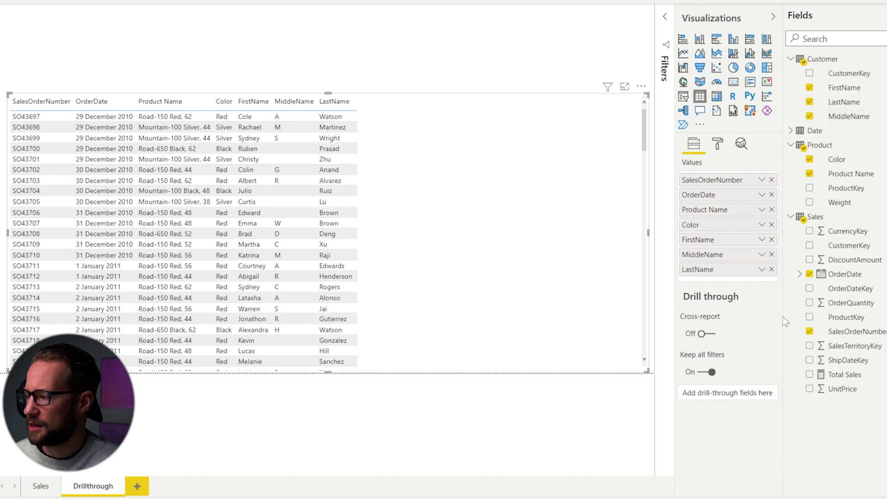
left_click(810, 374)
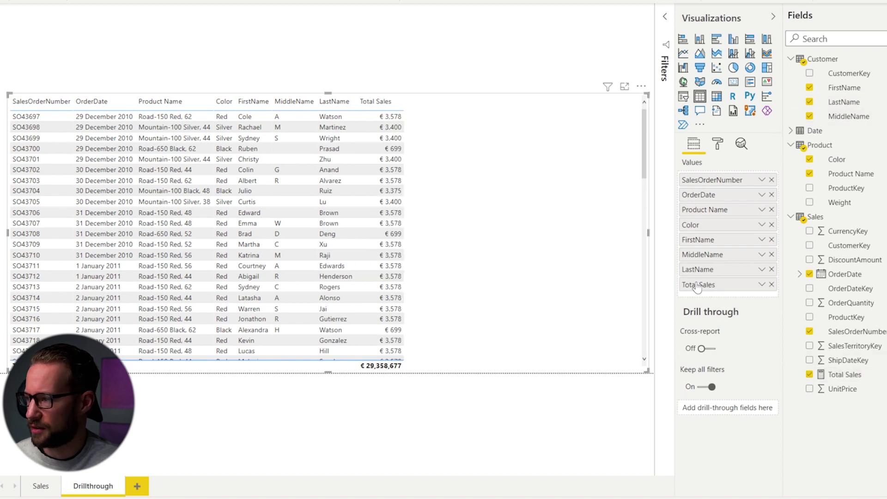
Set the table's Values text size to 14 pt, then deselect the table.
left_click(717, 145)
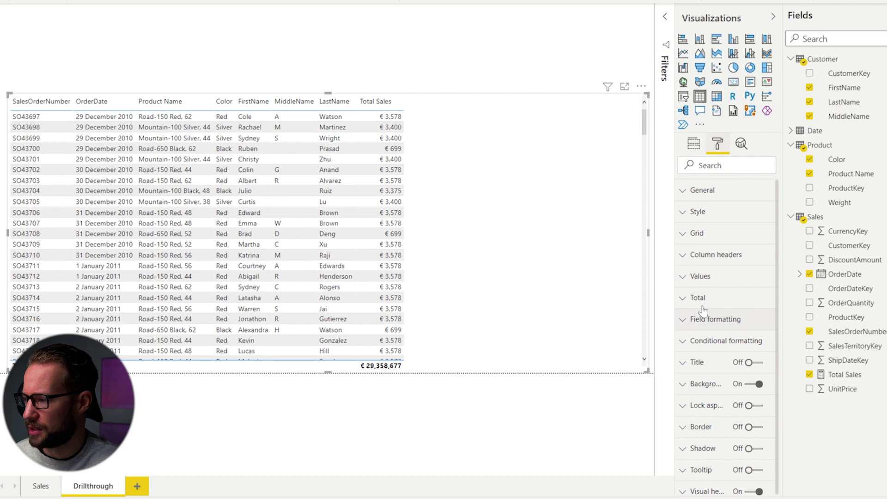
left_click(714, 280)
scroll(707, 393, "down", 4)
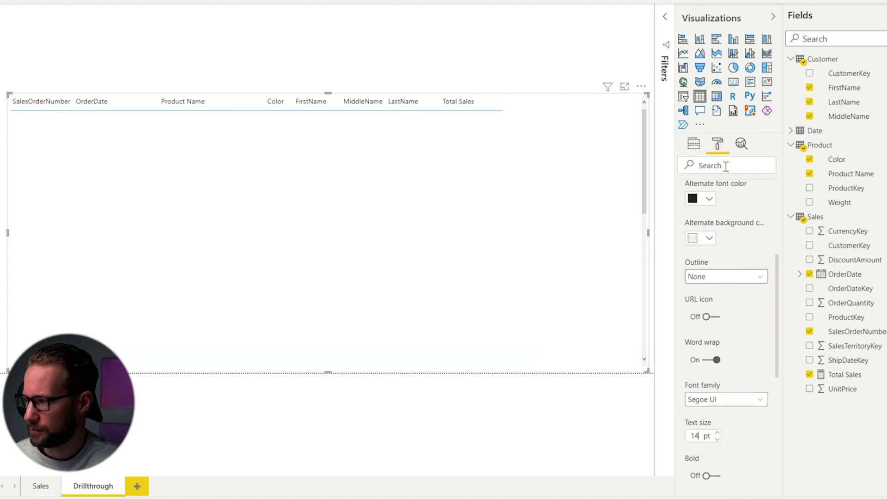
left_click(693, 144)
left_click(396, 70)
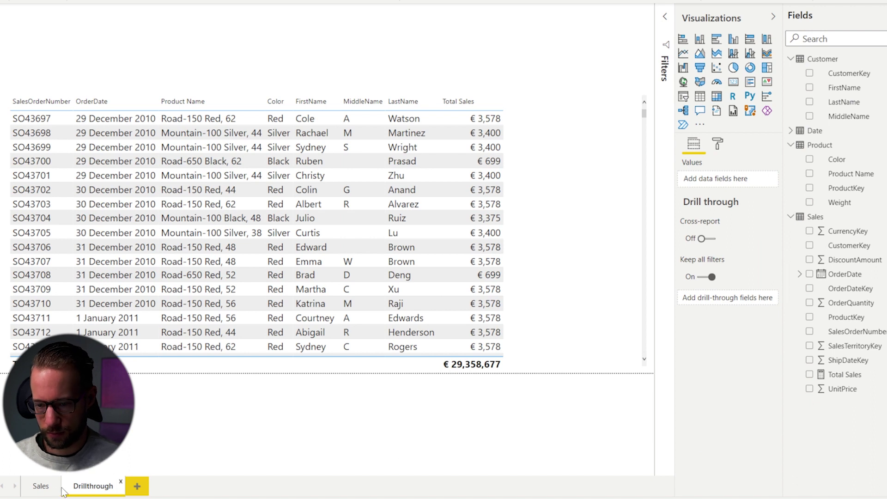
left_click(40, 488)
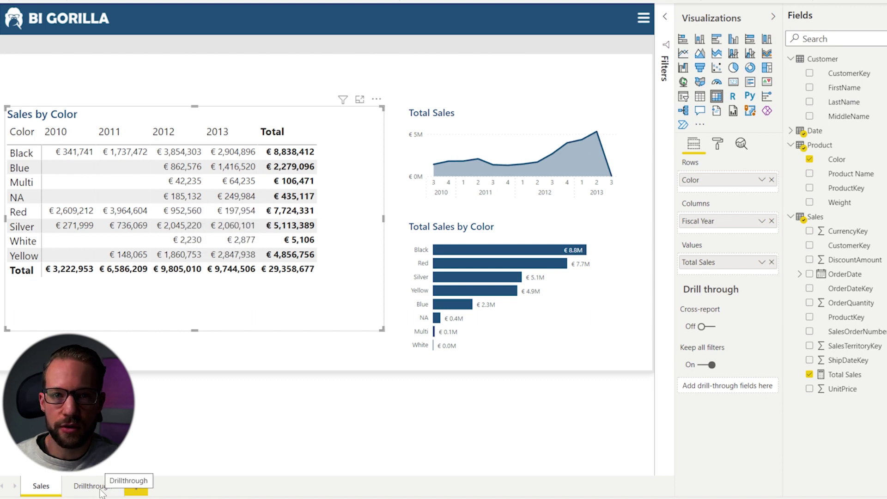
left_click(101, 489)
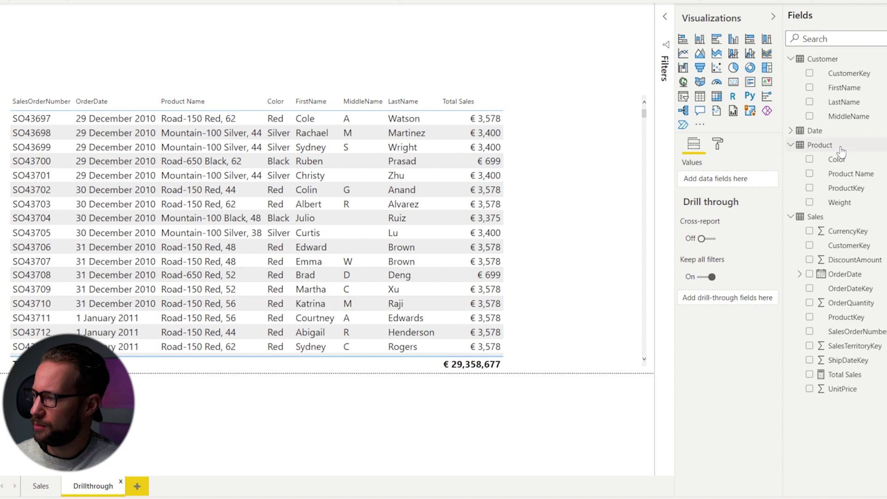
Set product Color as the drill-through field and nudge the back arrow slightly down-right.
left_click_drag(864, 163, 744, 303)
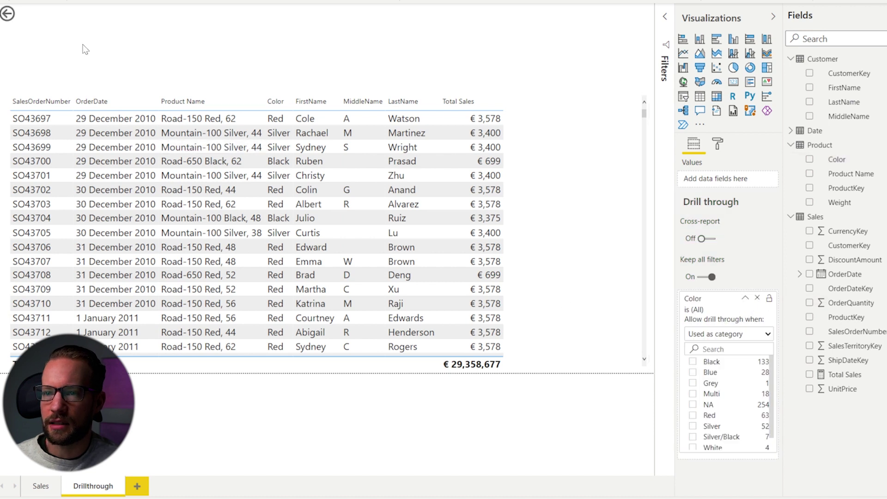
left_click(3, 18)
left_click_drag(16, 21, 26, 29)
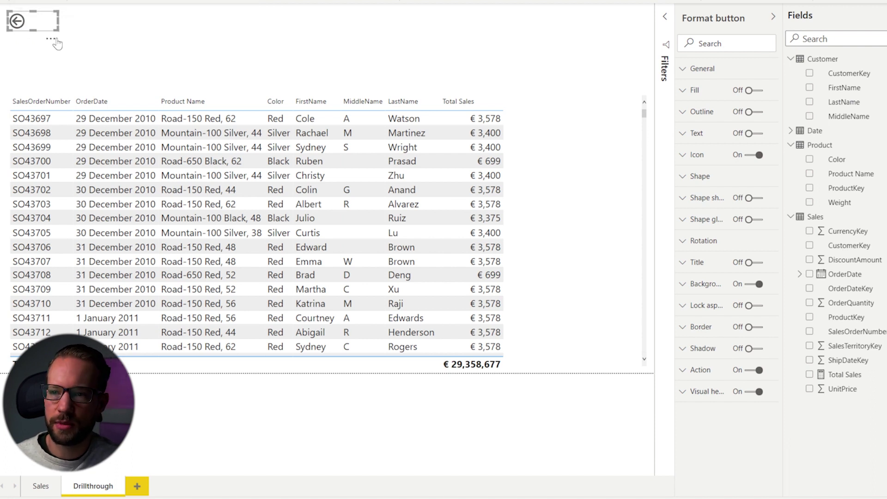
left_click(105, 44)
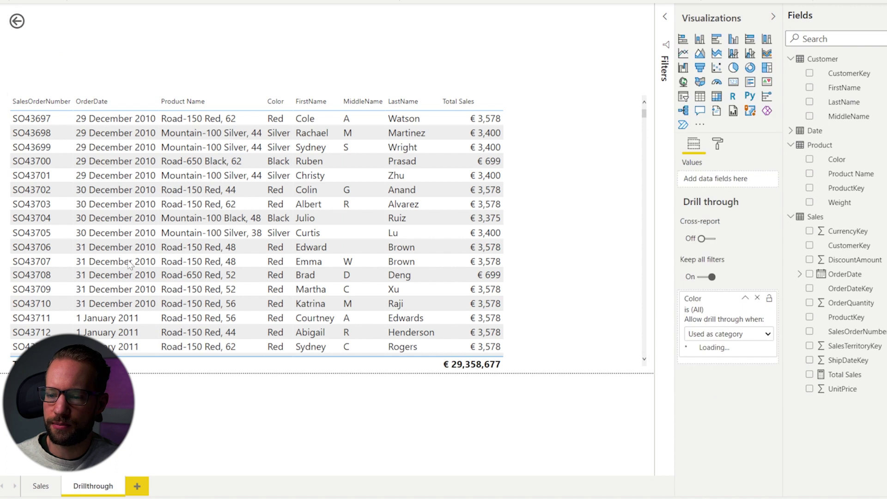
On the Sales page, drill through from the NA / 2012 matrix cell to Drillthrough.
left_click(39, 486)
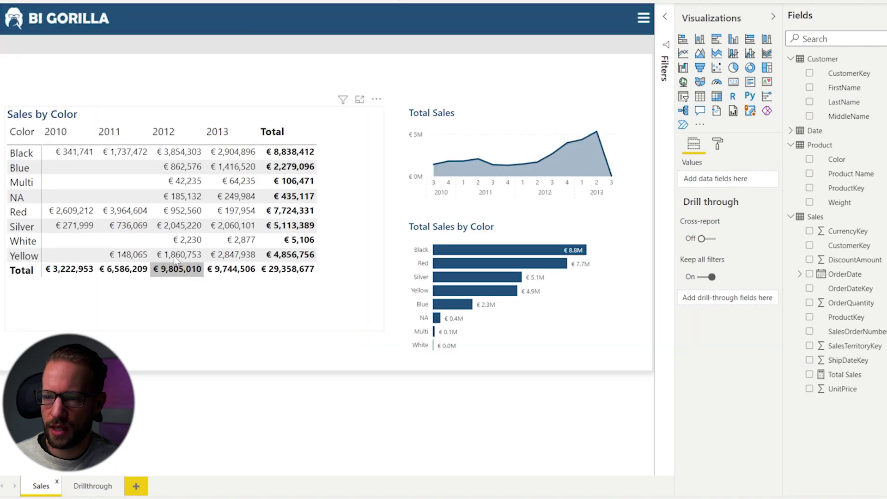
right_click(194, 196)
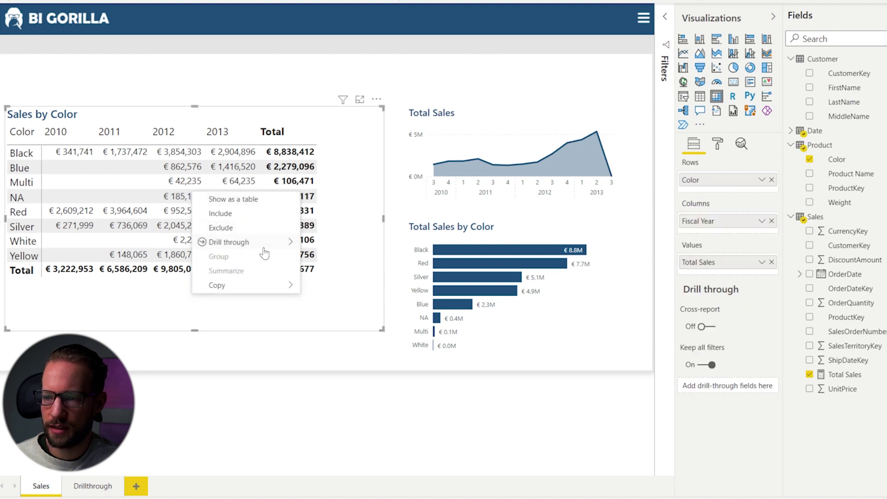
mouse_move(267, 247)
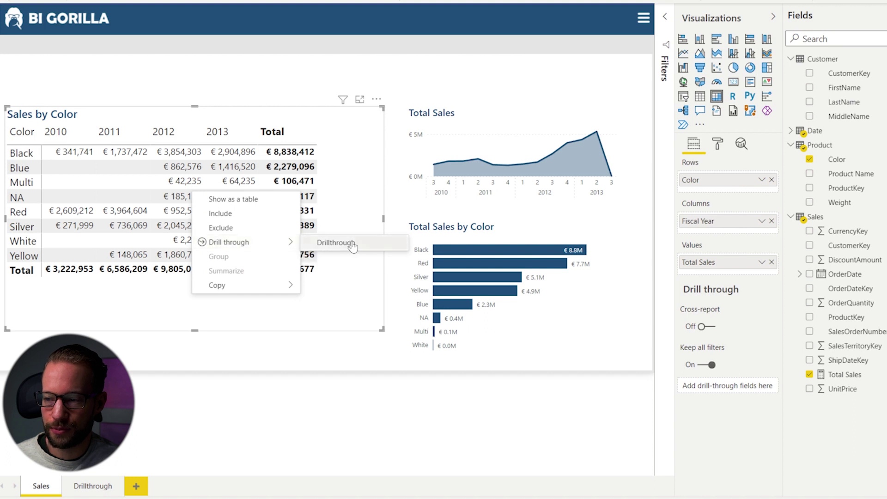
left_click(333, 242)
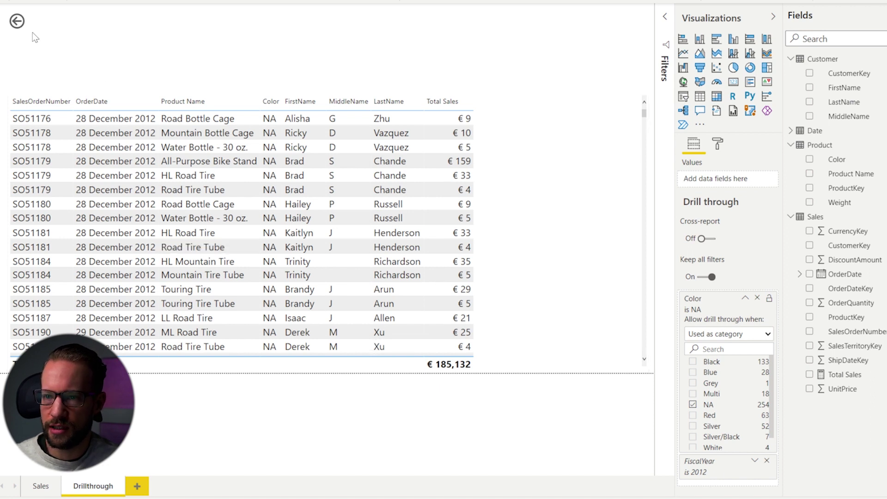
Use the top-left back arrow to return from the NA 2012 details to Sales.
left_click(17, 21, "ctrl")
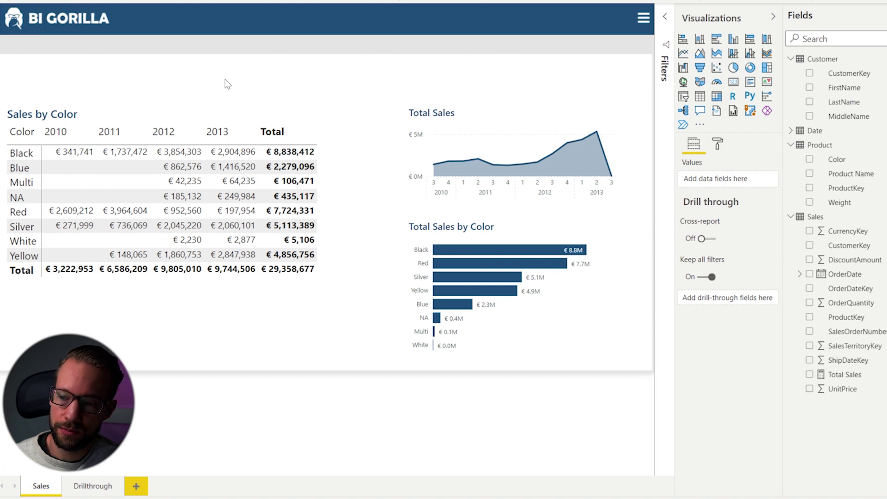
mouse_move(186, 180)
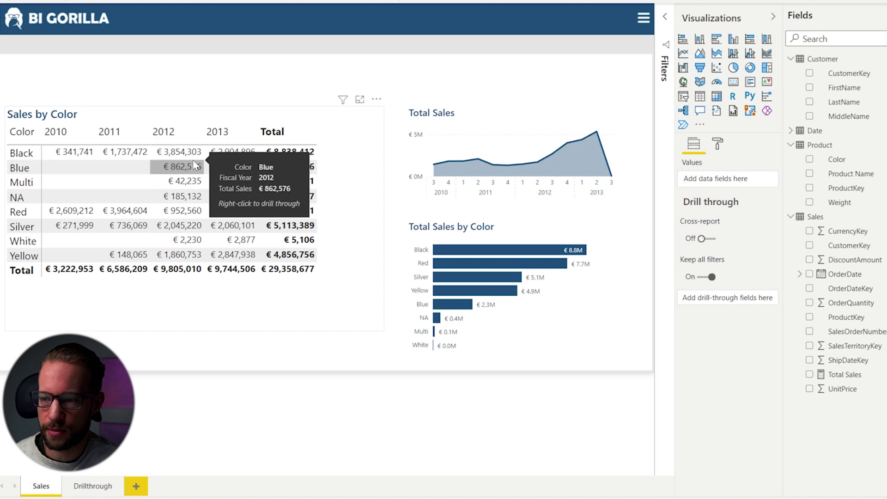
Drill through from the Multi / 2012 matrix cell to the Drillthrough page.
right_click(185, 189)
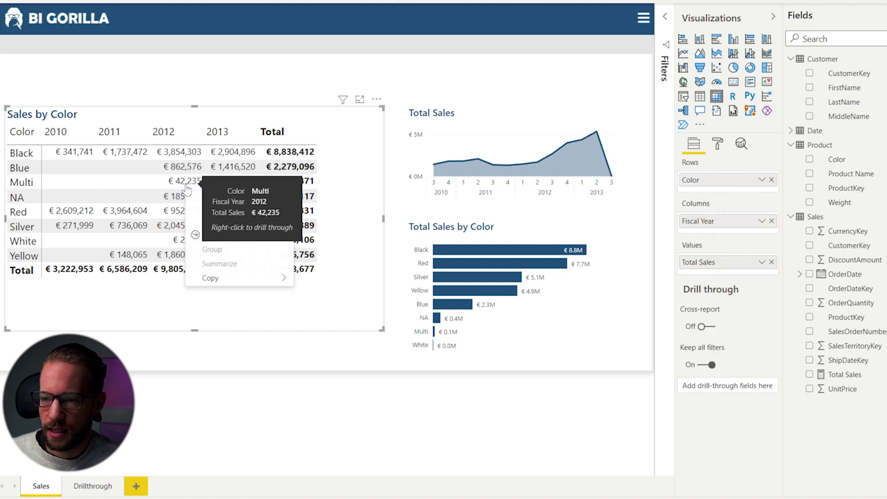
mouse_move(250, 236)
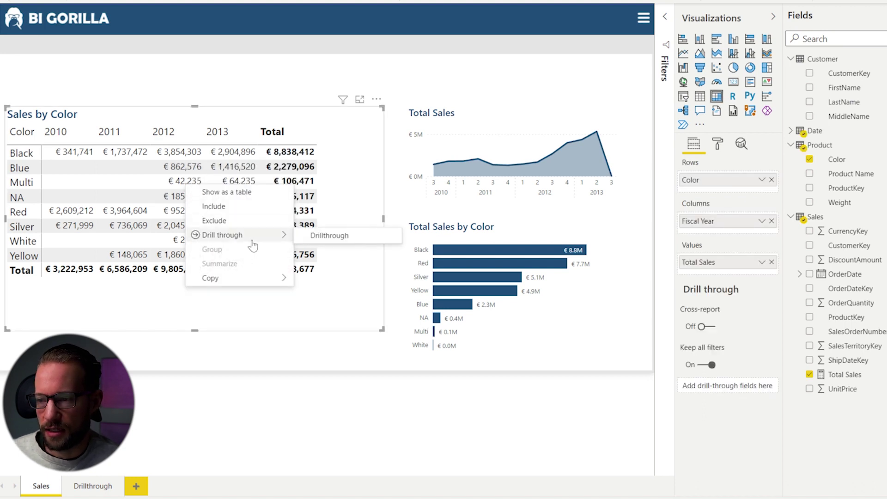
left_click(336, 236)
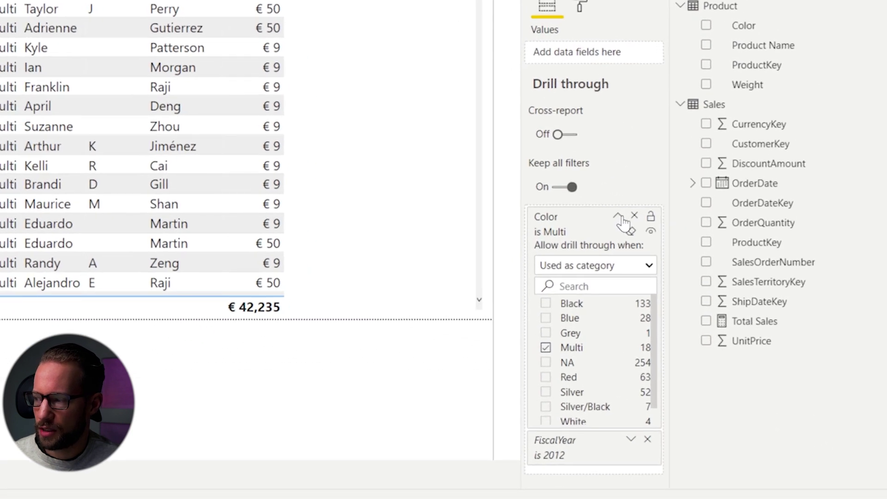
Collapse and lock the Color drill-through filter, then go back to the Sales page.
left_click(620, 217)
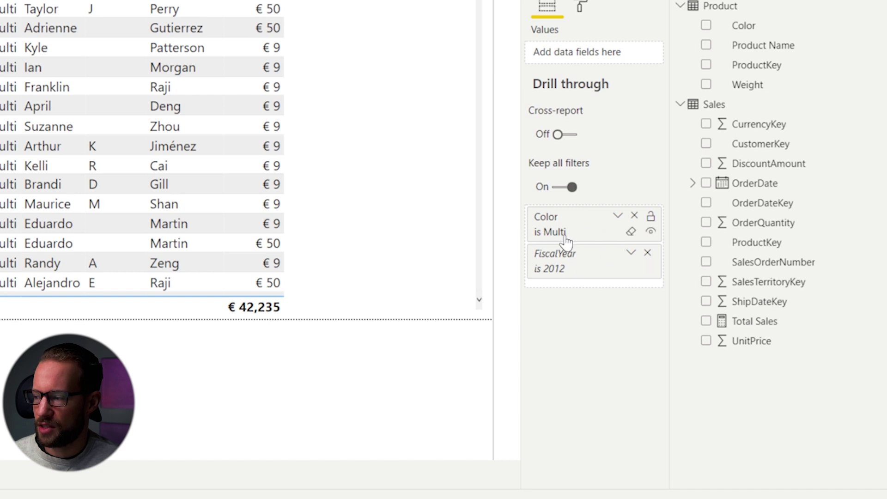
left_click(650, 218)
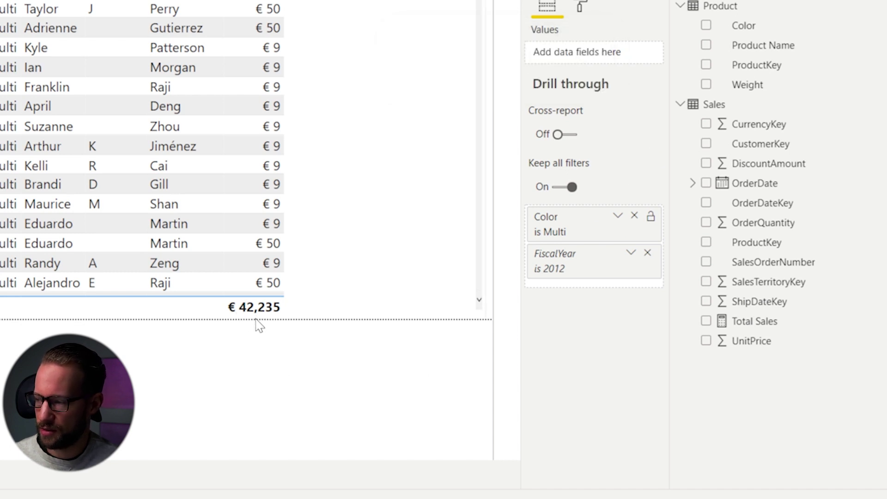
mouse_move(546, 229)
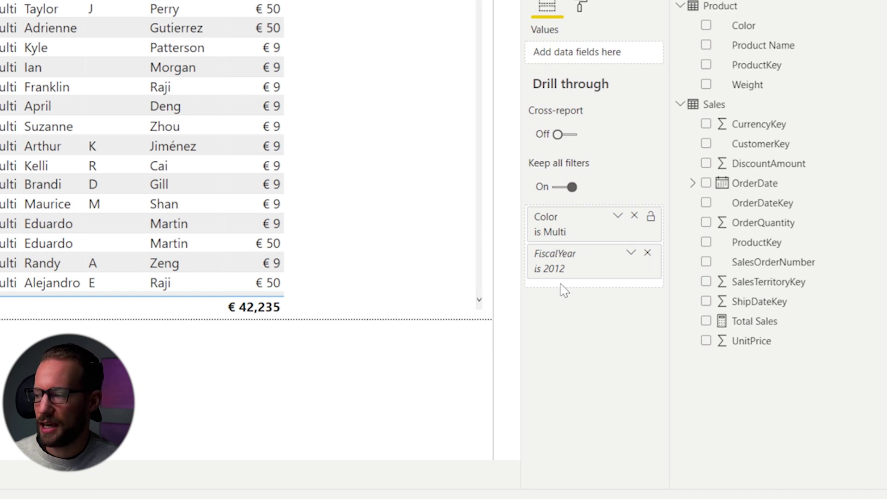
mouse_move(565, 277)
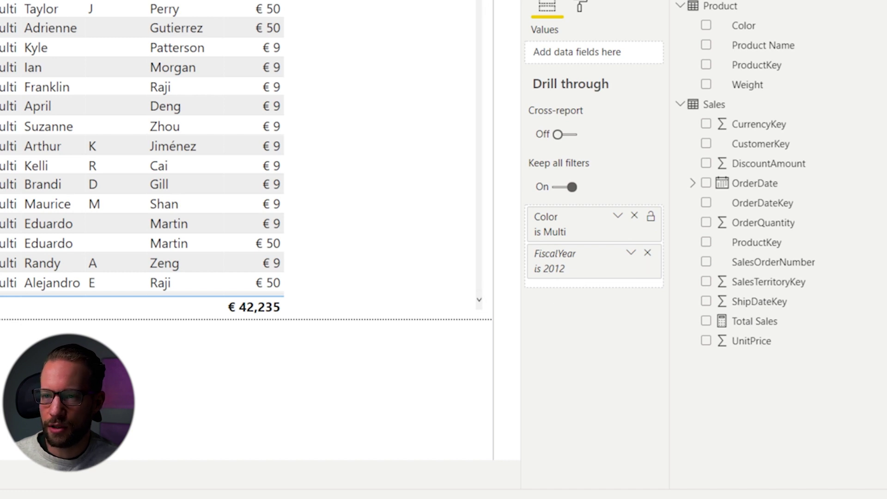
left_click(13, 22)
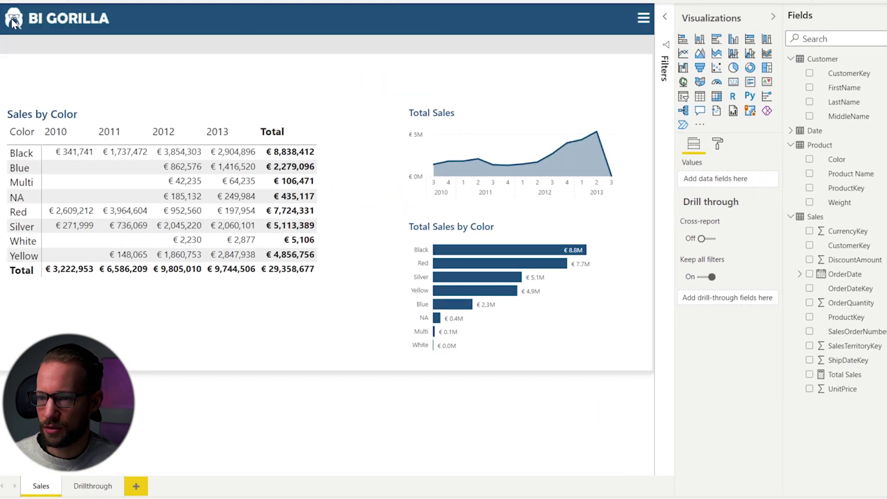
Drill through from the Black / 2011 matrix cell to its order details.
right_click(128, 155)
mouse_move(174, 203)
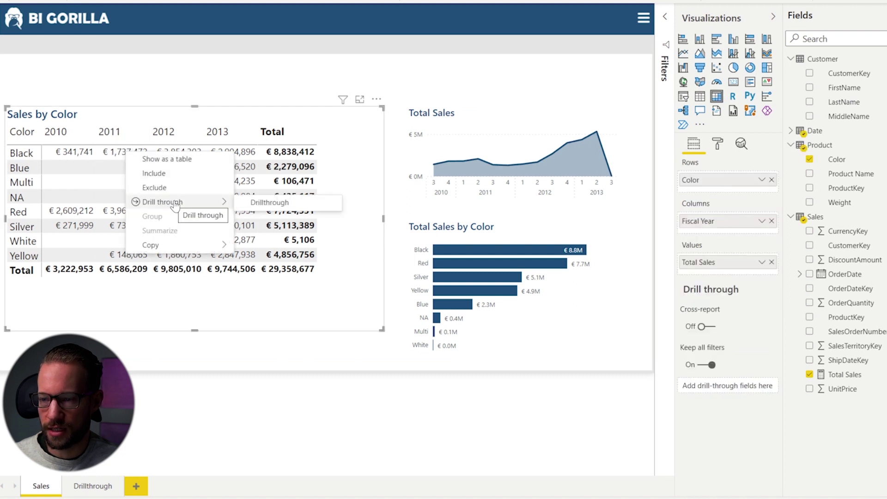
left_click(296, 204)
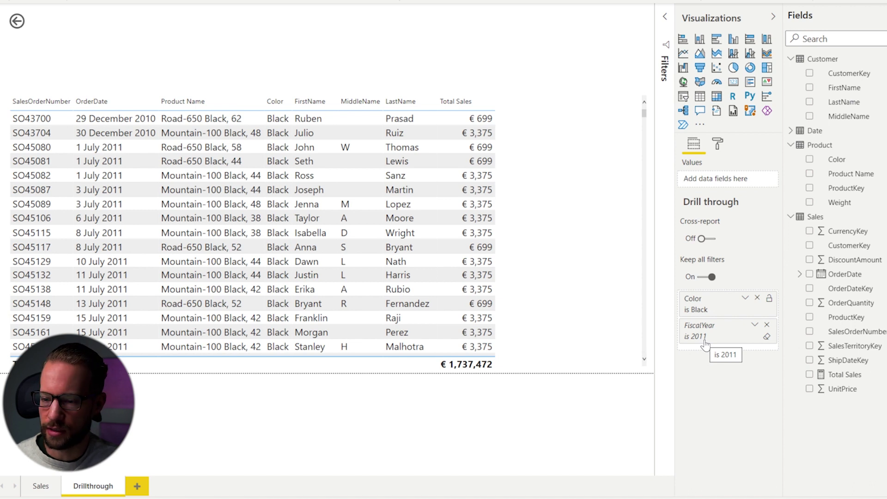
Hide the Drillthrough page, then use the back arrow to return to Sales.
right_click(80, 492)
left_click(114, 481)
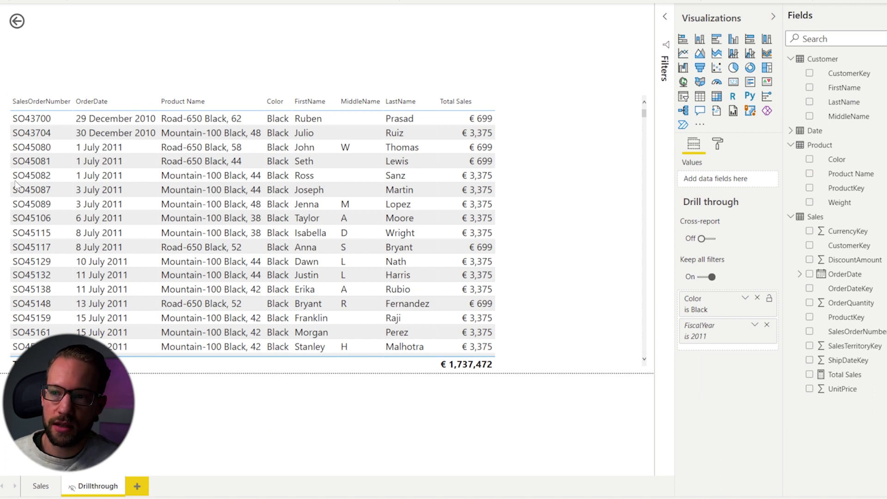
left_click(19, 29, "ctrl")
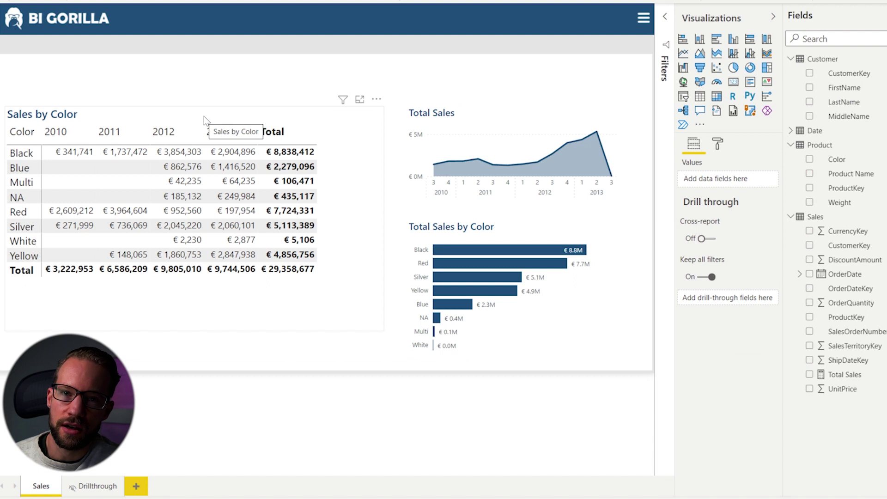
Drill through from the Black bar of the Total Sales by Color chart to its order details.
left_click(174, 110)
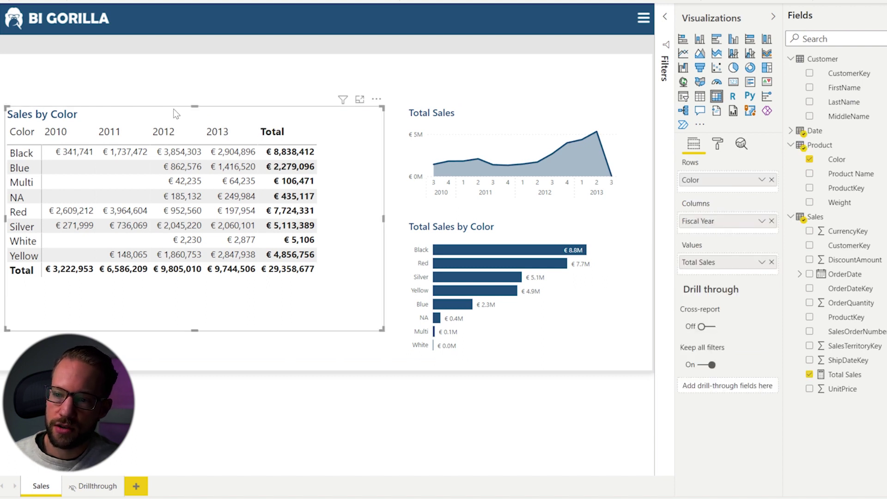
left_click(307, 82)
left_click(474, 253)
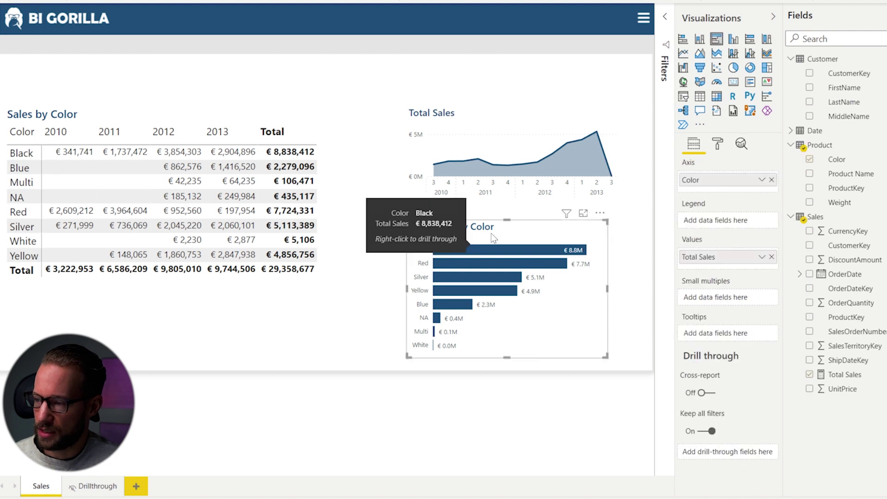
right_click(524, 255)
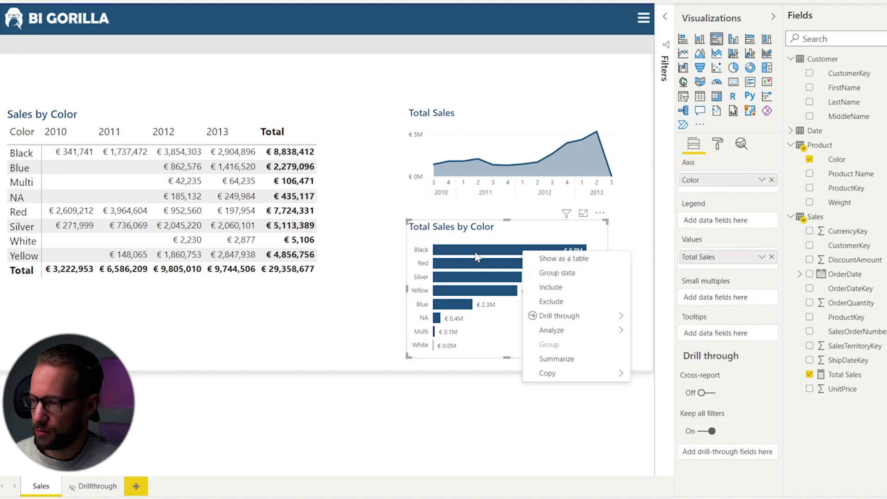
mouse_move(580, 325)
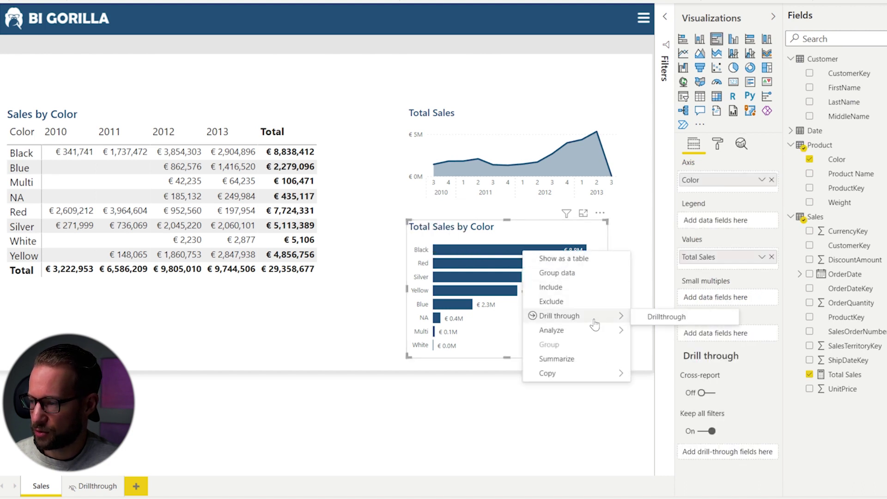
left_click(658, 318)
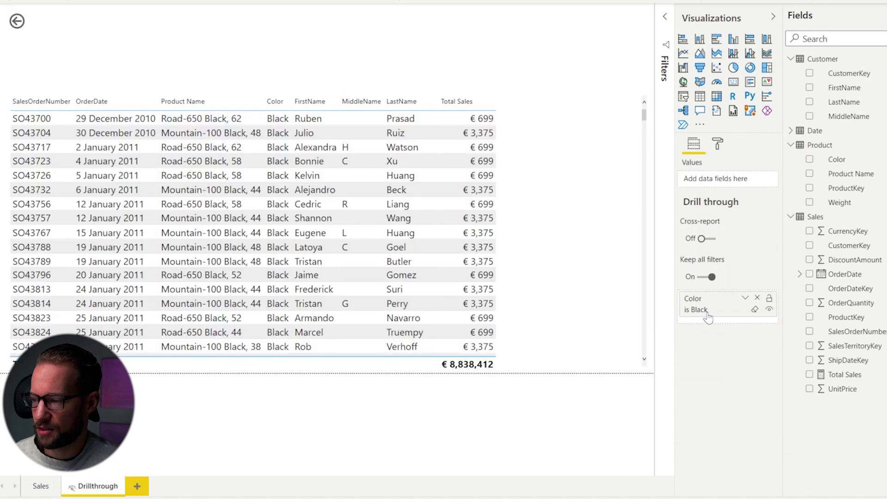
Back on the Sales page, bring up the drill actions for a Total Sales data point.
left_click(19, 21, "ctrl")
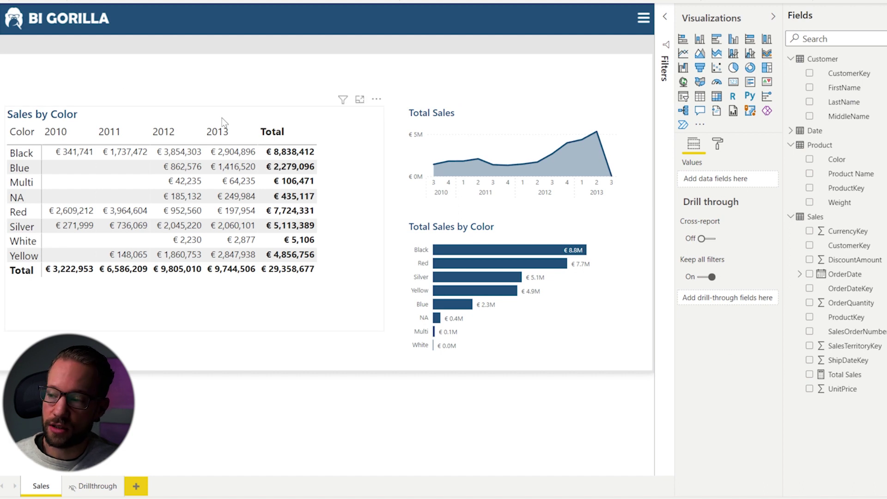
mouse_move(502, 173)
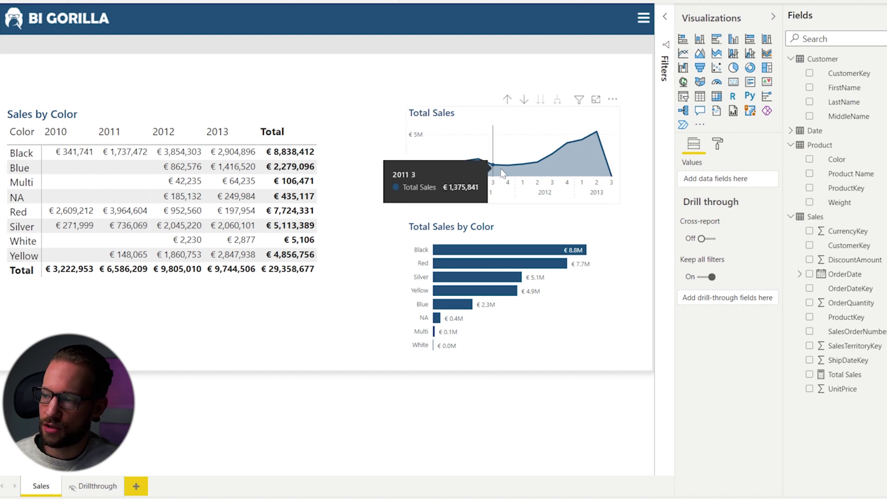
right_click(541, 166)
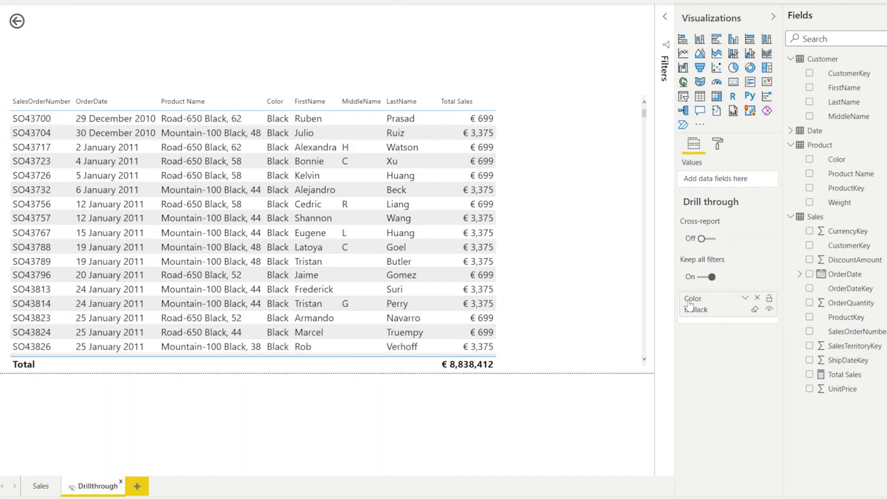
Remove the Color drill-through field, check the matrix actions, then make Total Sales the drill-through field.
left_click(757, 297)
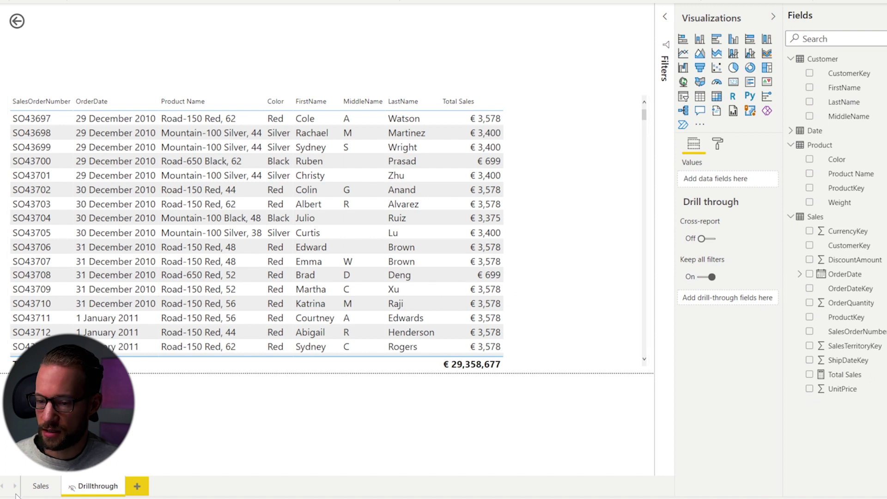
left_click(38, 488)
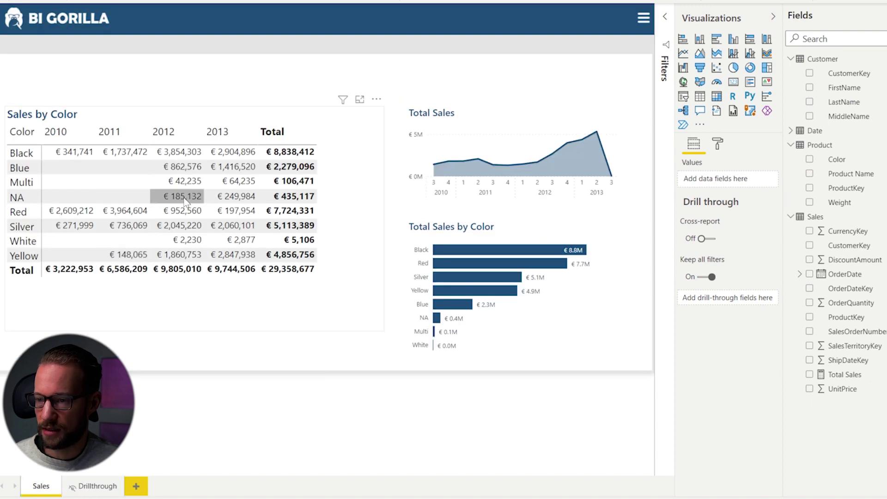
right_click(184, 211)
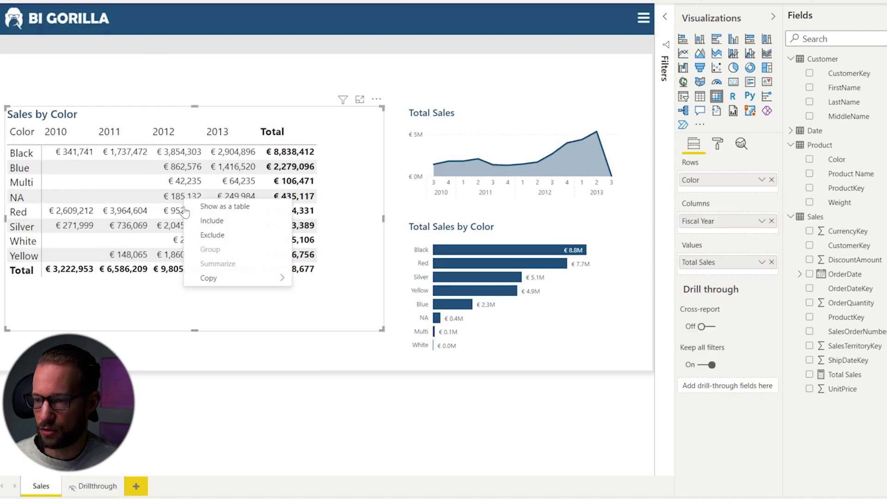
left_click(85, 492)
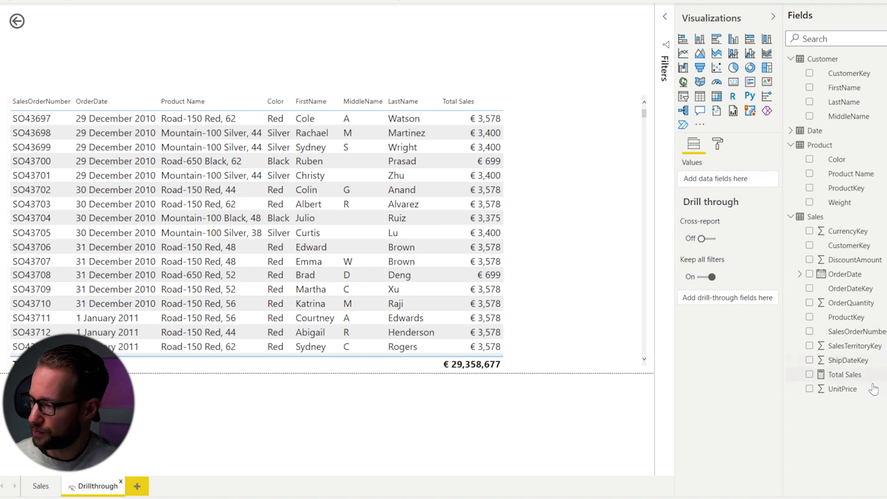
left_click_drag(857, 376, 728, 299)
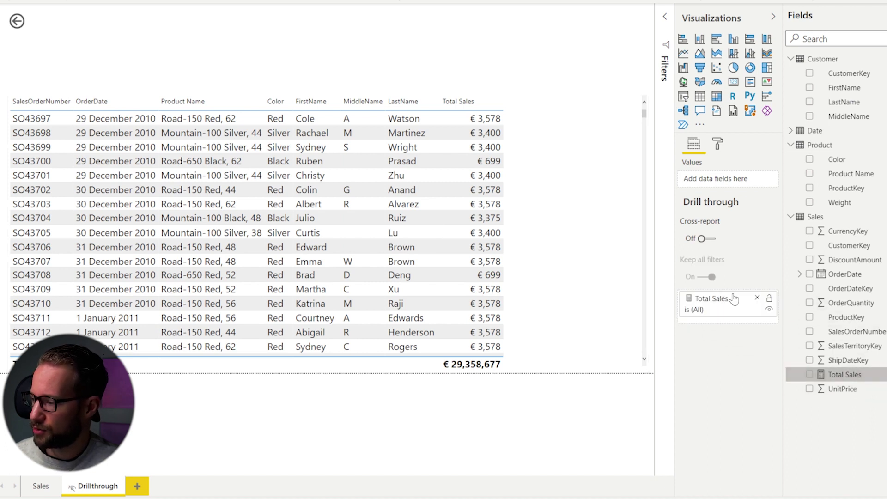
Drill through from the Multi / 2012 matrix cell to its order details (€42,235).
left_click(37, 487)
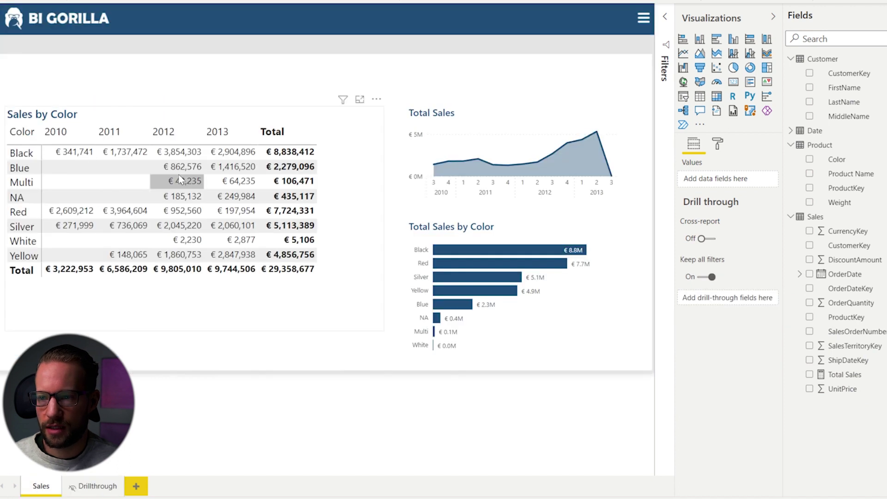
mouse_move(178, 183)
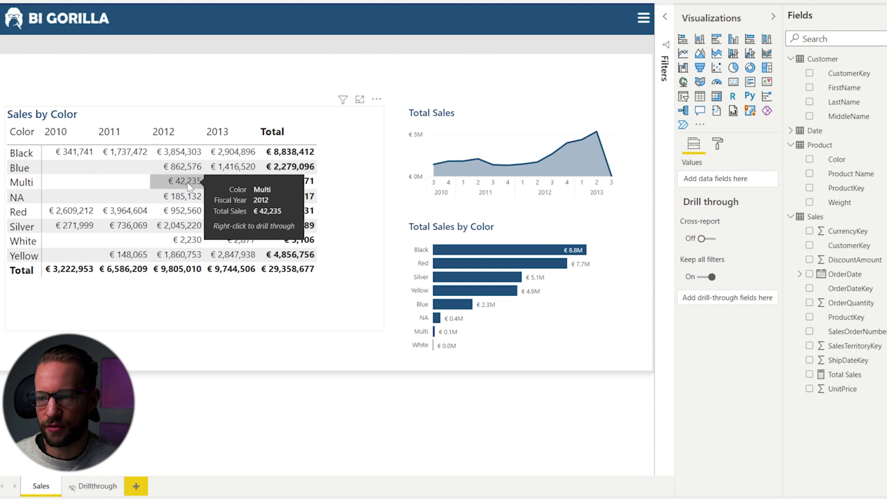
right_click(187, 182)
mouse_move(286, 236)
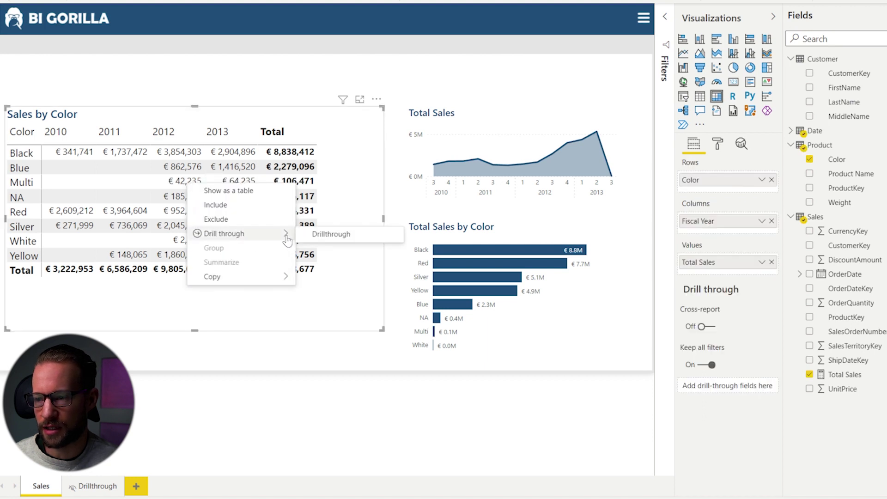
left_click(331, 234)
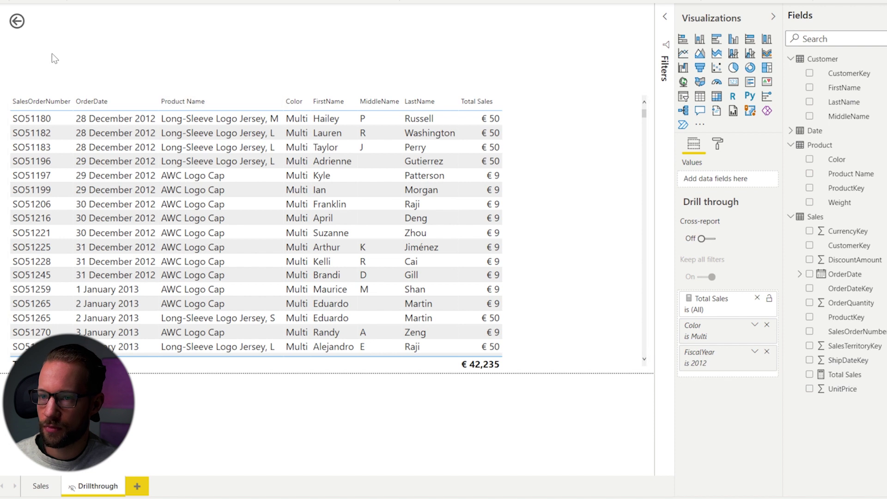
Drill through from the 2011 Q3 point of the Total Sales area chart to its orders.
left_click(30, 21, "ctrl")
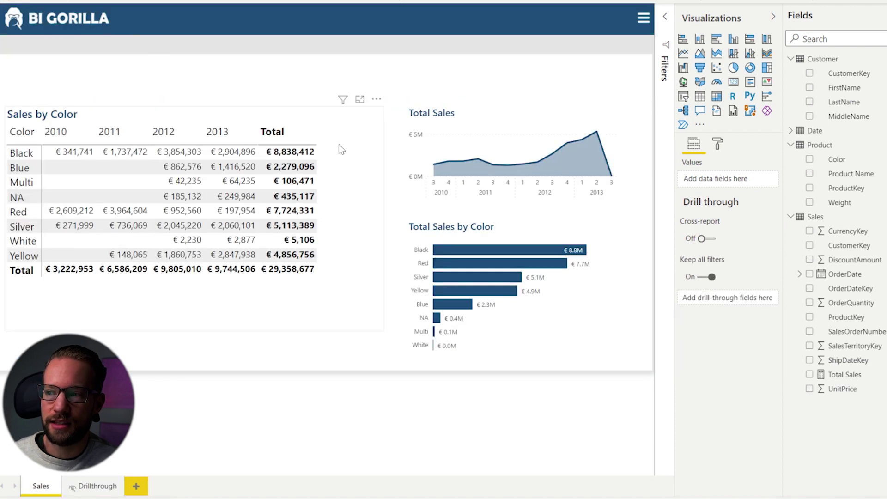
mouse_move(477, 163)
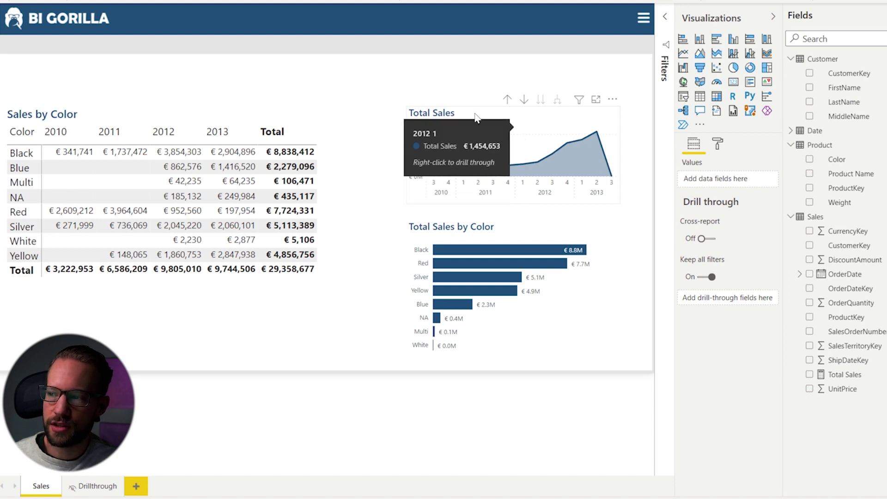
left_click(476, 132)
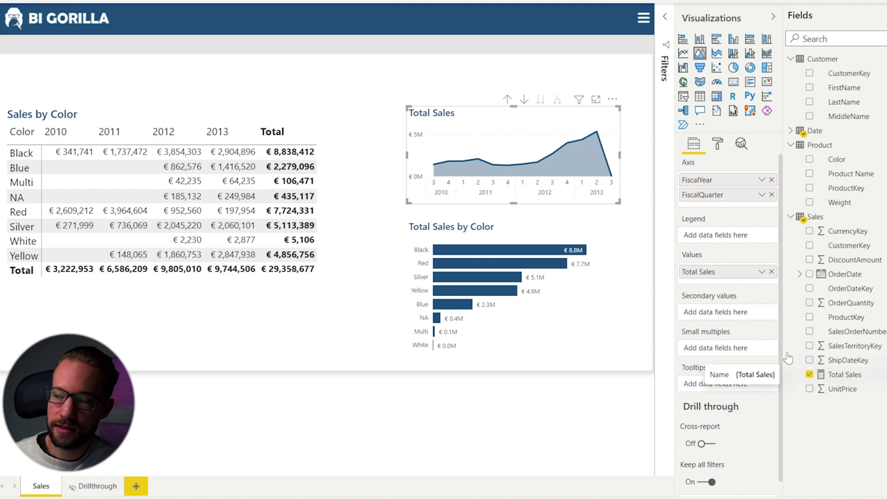
right_click(493, 165)
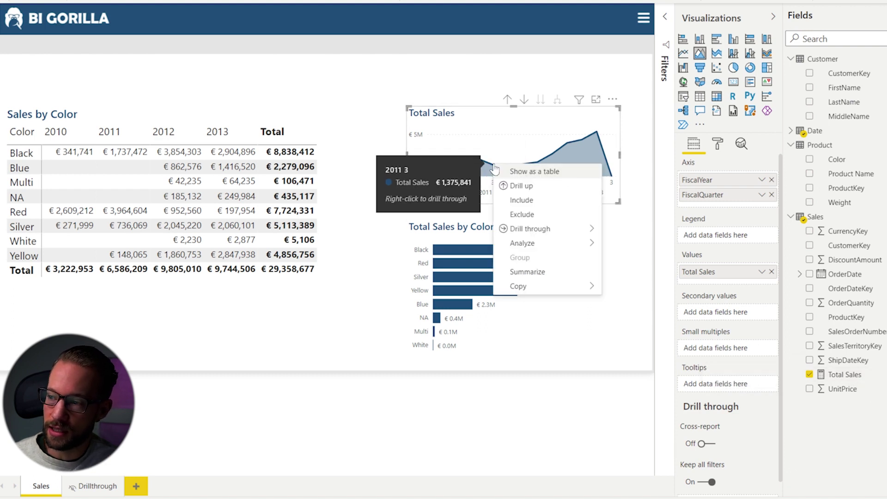
mouse_move(554, 229)
left_click(644, 231)
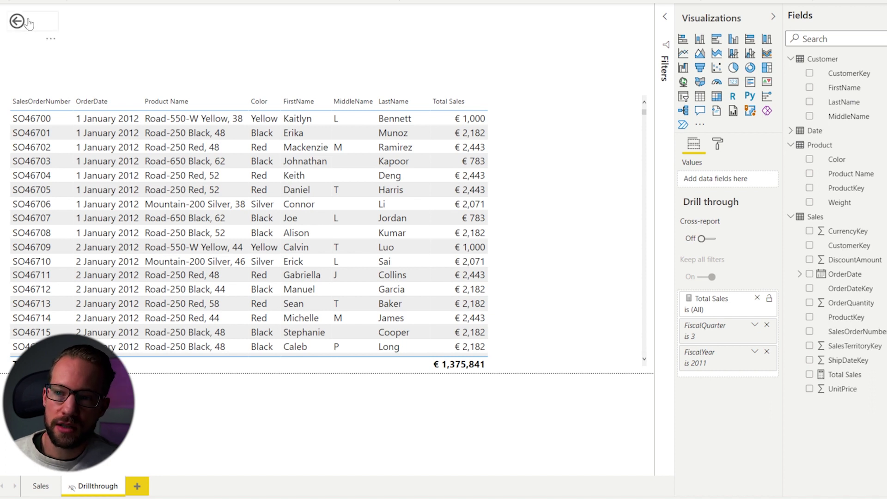
Return to the Sales page and insert a Blank button sized at the top-left above the matrix.
left_click(17, 21, "ctrl")
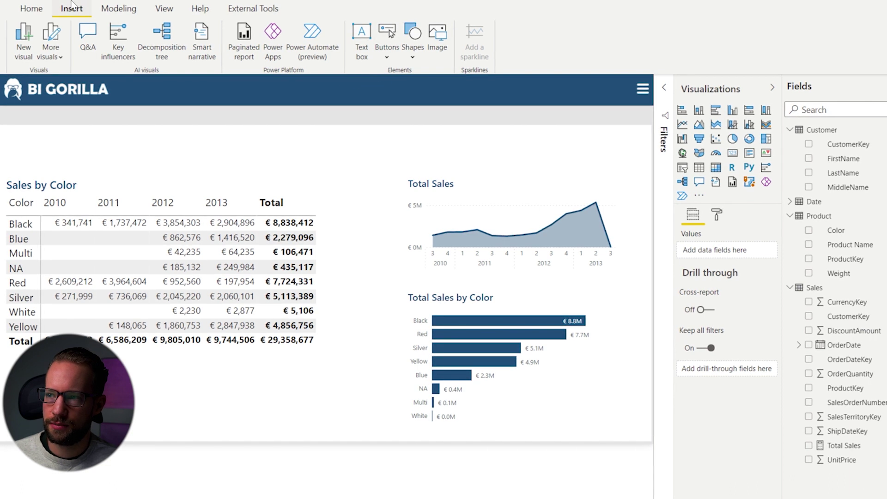
left_click(388, 44)
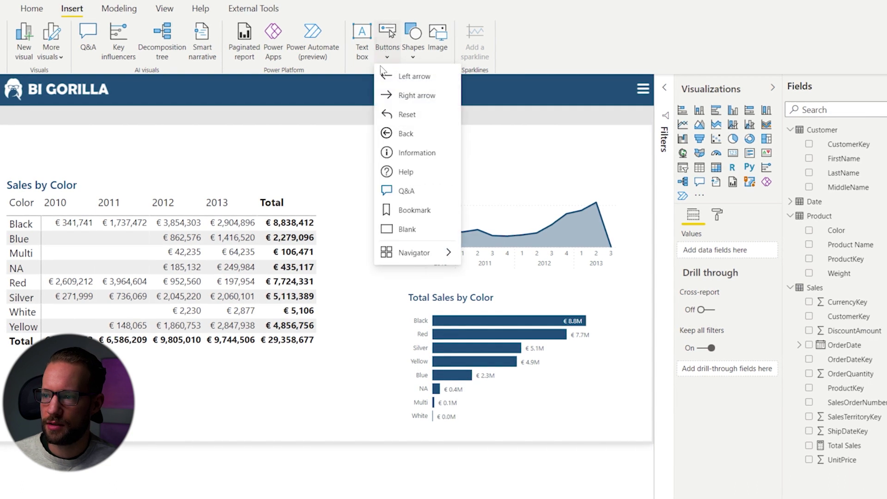
left_click(407, 230)
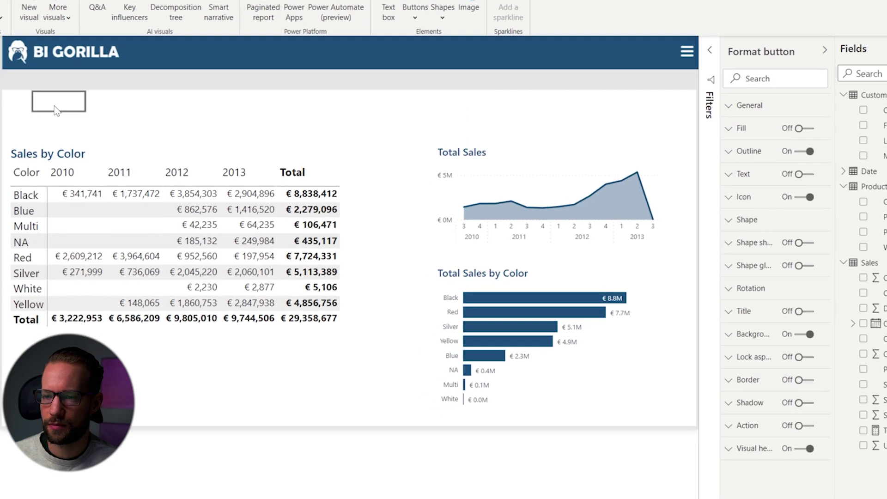
left_click_drag(55, 111, 103, 125)
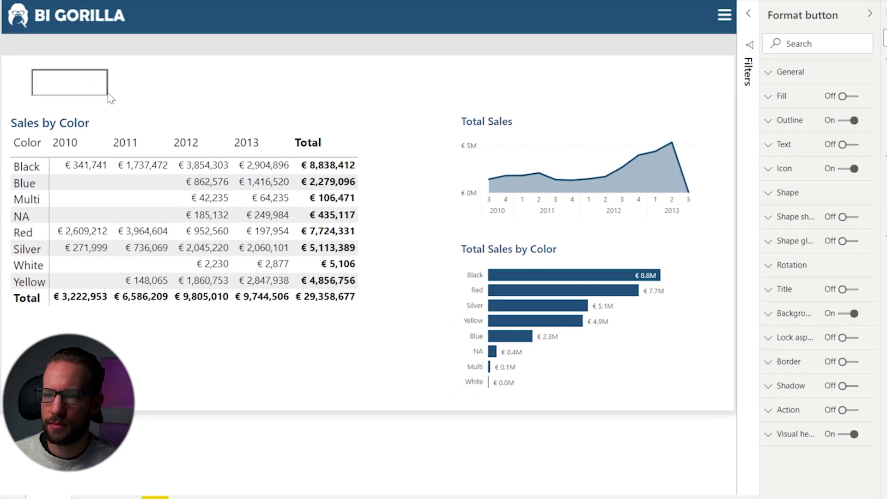
Turn on the button's action with type Drill through and destination Drillthrough.
left_click_drag(108, 94, 102, 91)
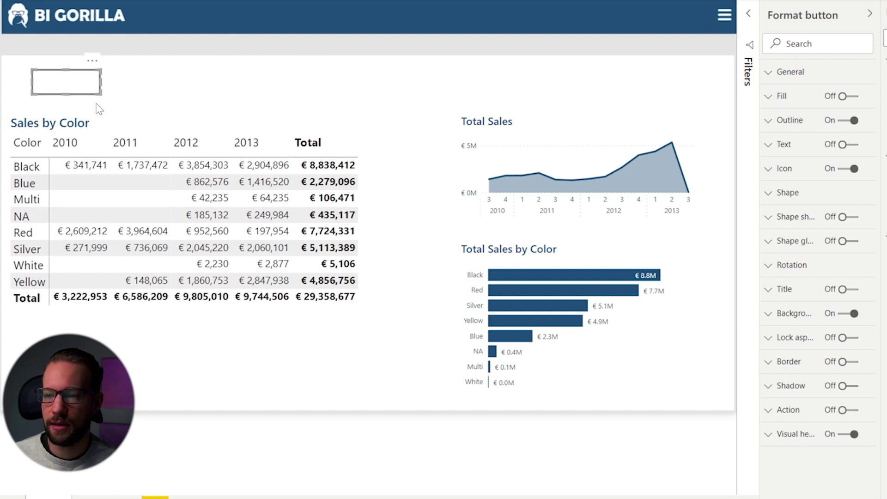
left_click(801, 415)
left_click(851, 410)
scroll(831, 418, "down", 2)
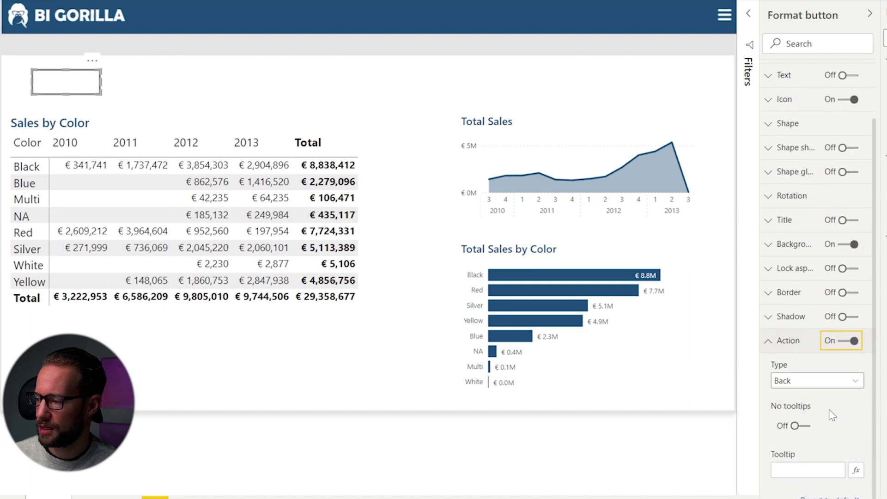
left_click(813, 382)
left_click(804, 426)
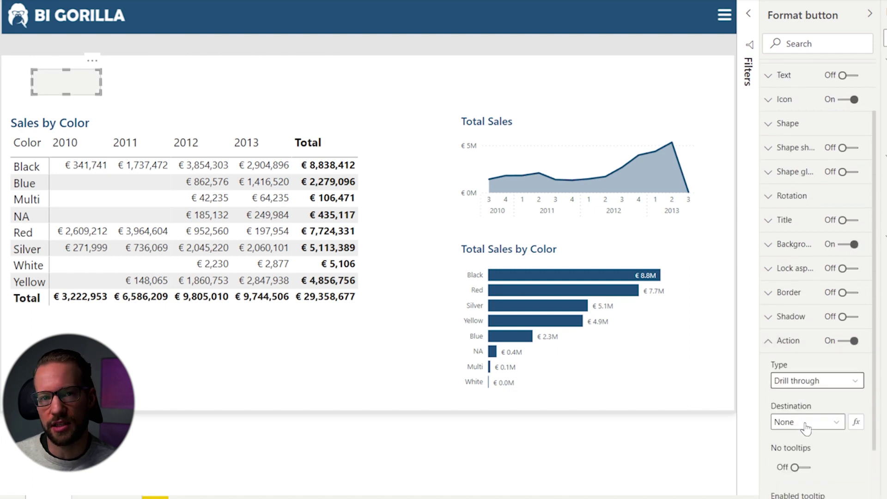
left_click(822, 424)
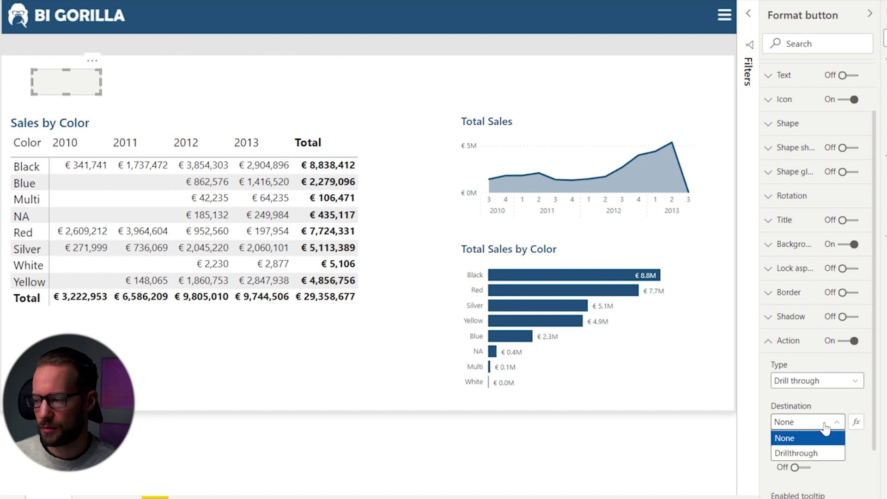
left_click(806, 453)
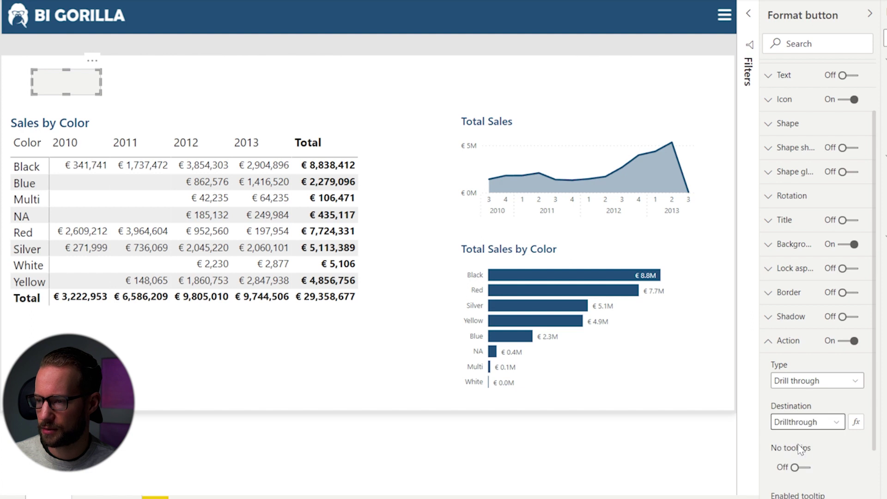
left_click(327, 79)
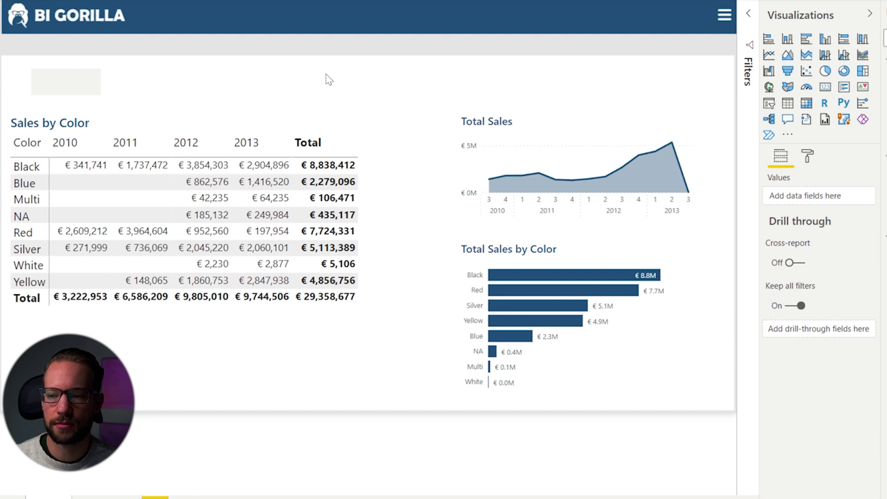
Test the button by drilling through on the NA 2012 value, then return and reselect it.
left_click(211, 219)
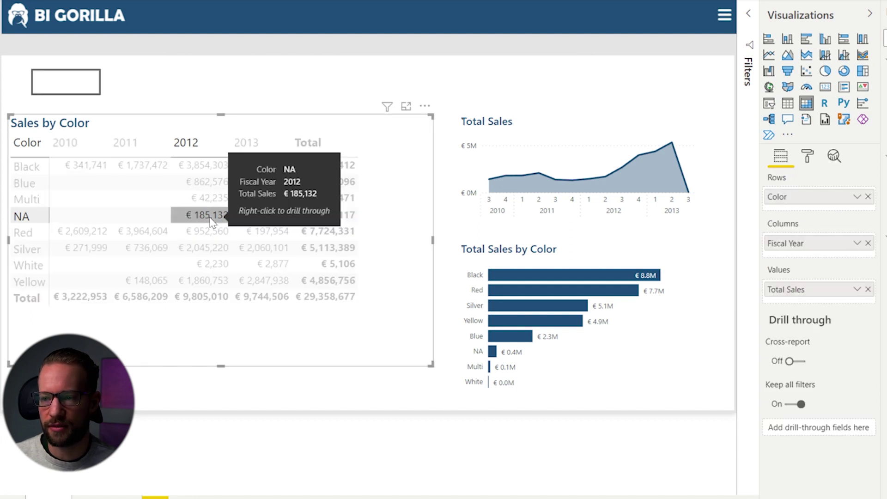
left_click(69, 88, "ctrl")
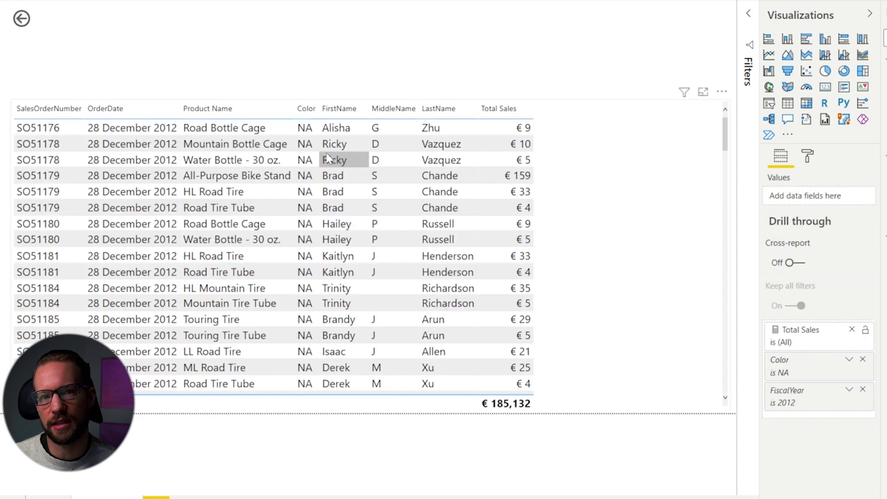
left_click(25, 19, "ctrl")
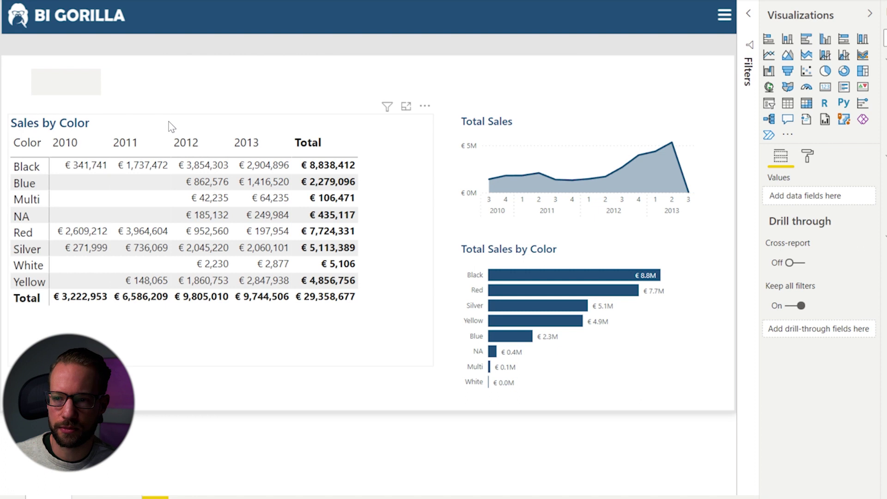
left_click(72, 86)
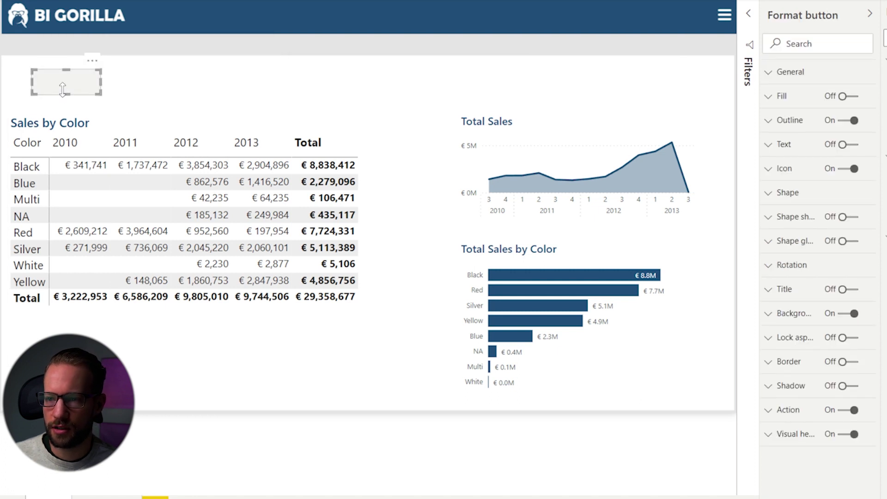
Label the button 'Details', turn its fill on and its outline off.
left_click(842, 145)
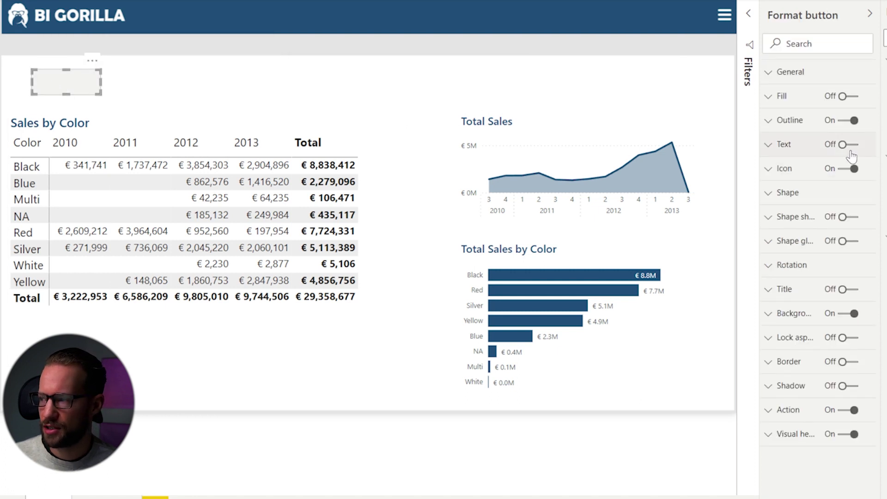
left_click(785, 145)
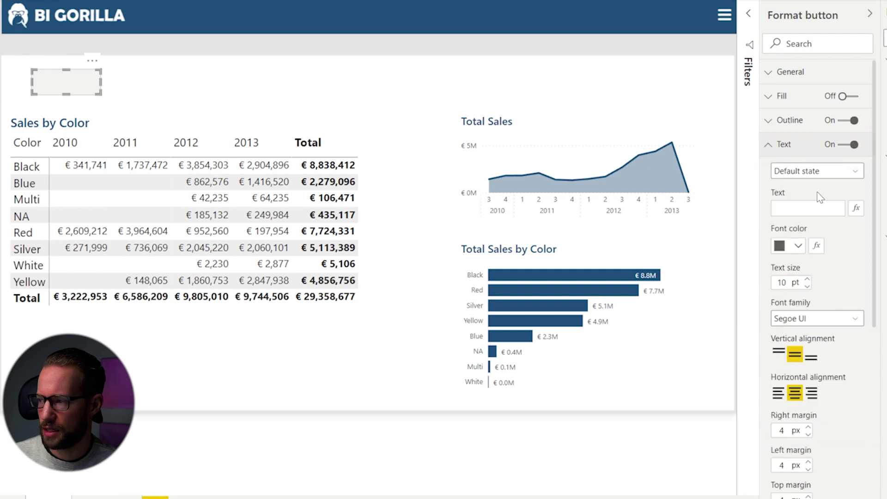
left_click(811, 212)
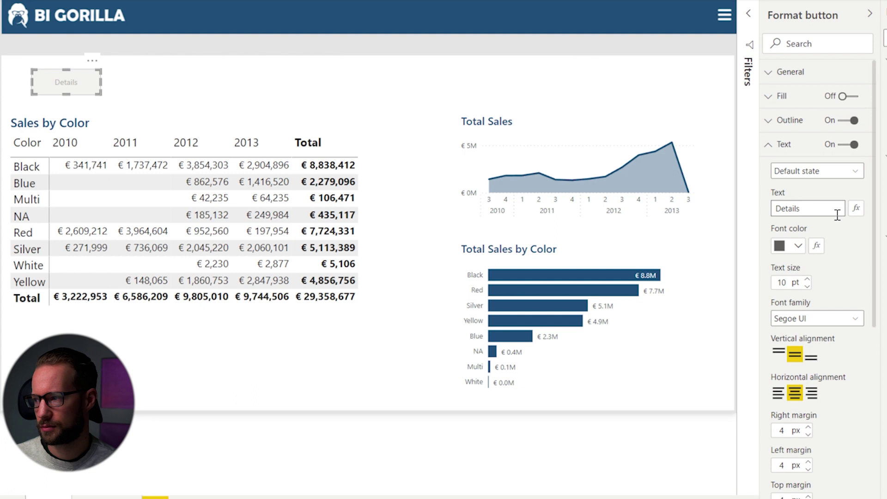
left_click(811, 146)
left_click(850, 98)
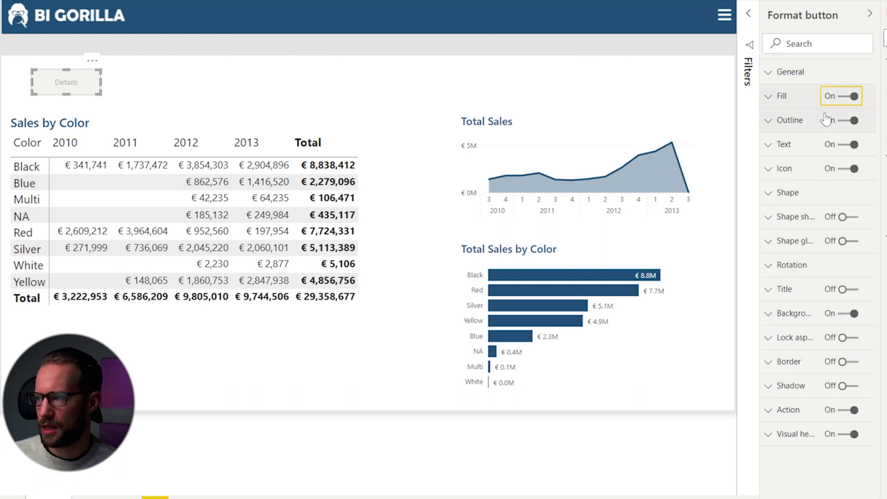
left_click(283, 92)
left_click(73, 97)
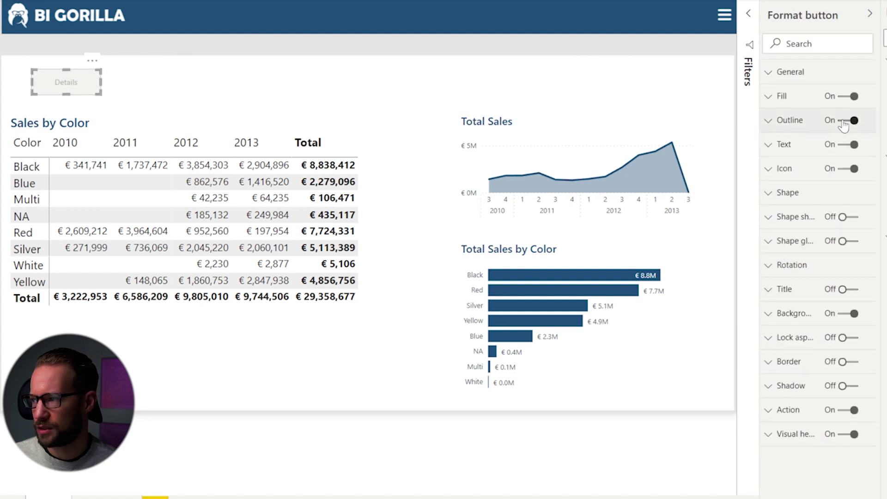
left_click(848, 121)
left_click(778, 97)
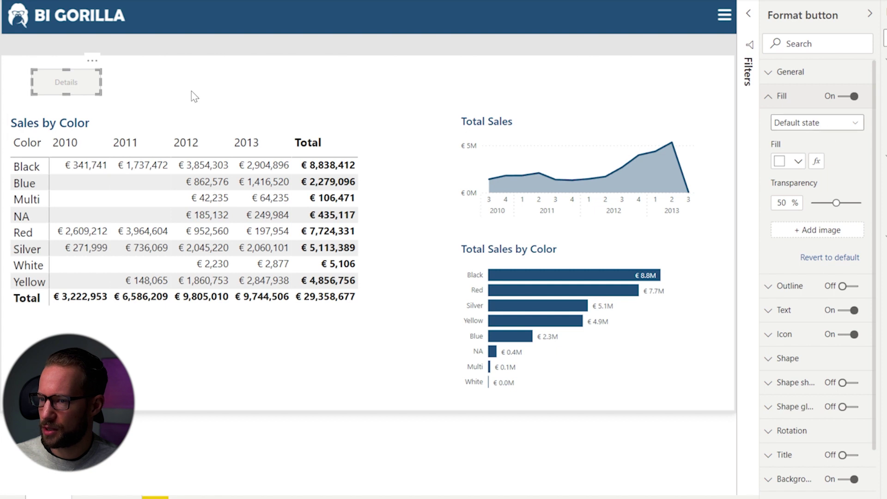
Set the Details button's default fill colour to dark blue.
left_click(789, 162)
left_click(850, 187)
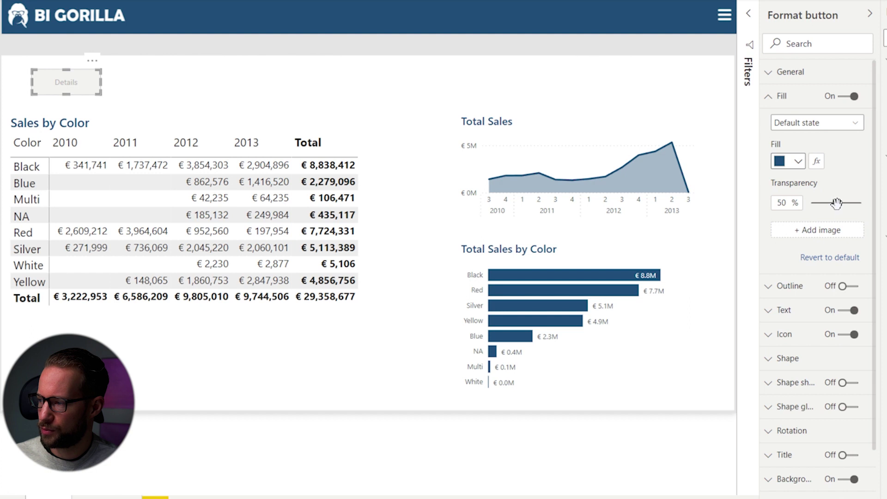
left_click(284, 69)
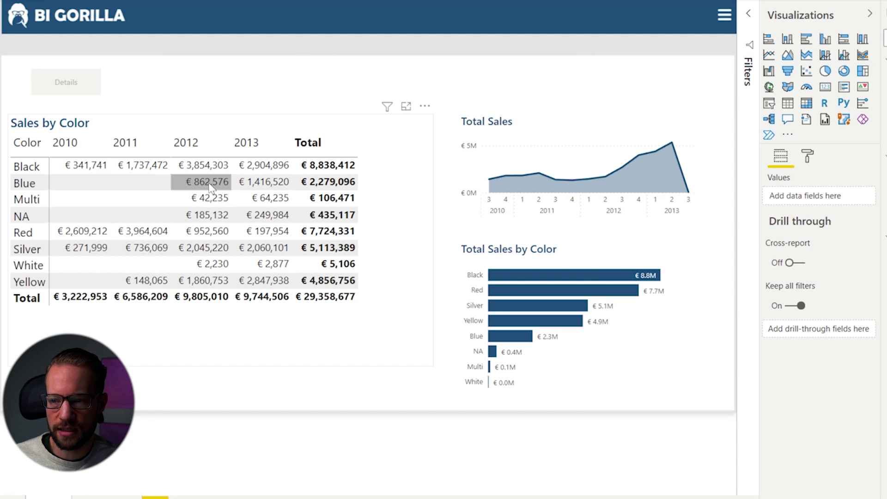
With the Blue 2012 value selected, switch the Details button's Fill settings to the Disabled state.
mouse_move(210, 189)
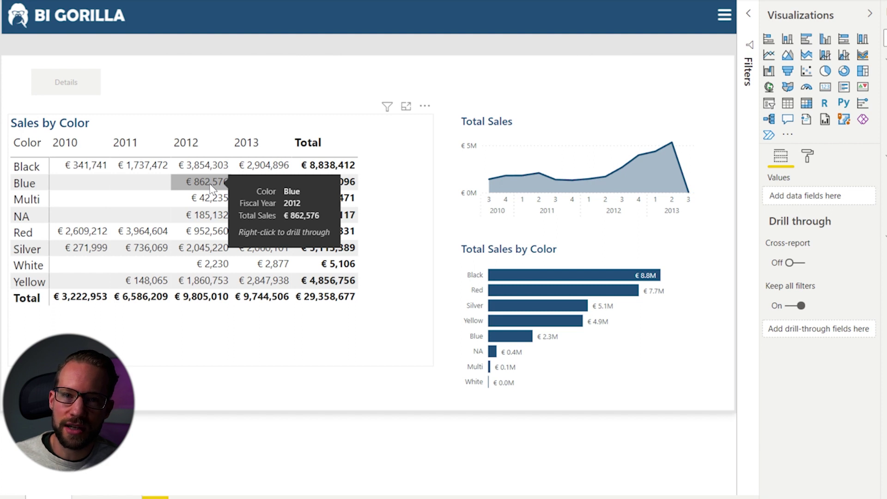
left_click(211, 185)
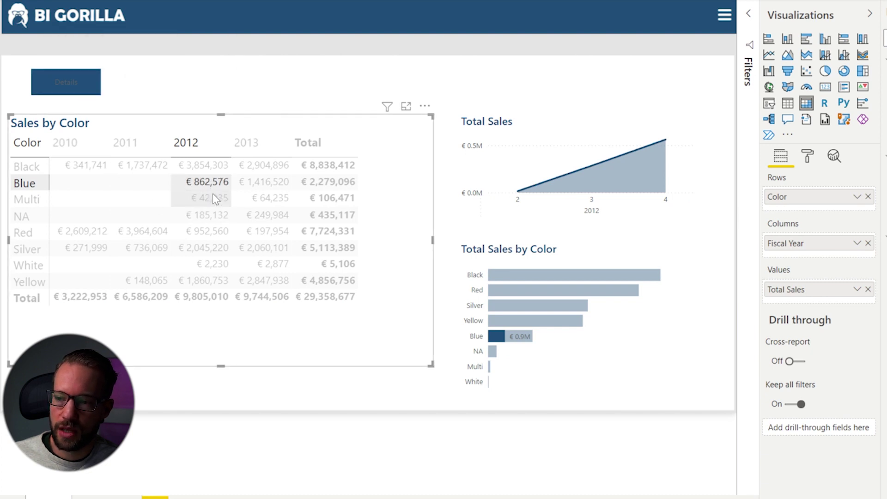
left_click(89, 89)
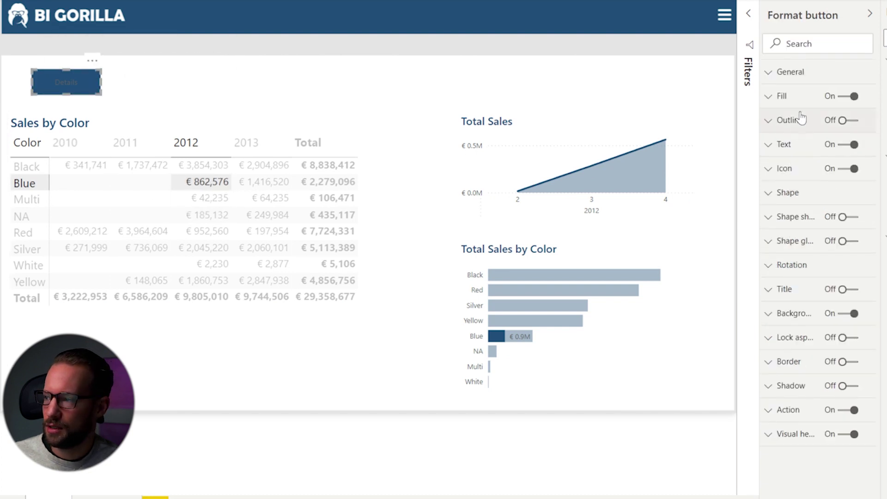
left_click(780, 96)
left_click(814, 124)
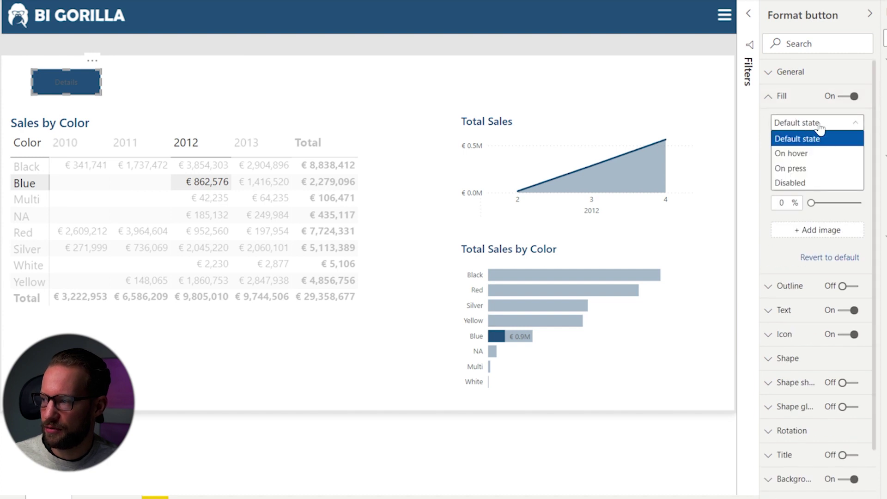
left_click(822, 126)
left_click(822, 126)
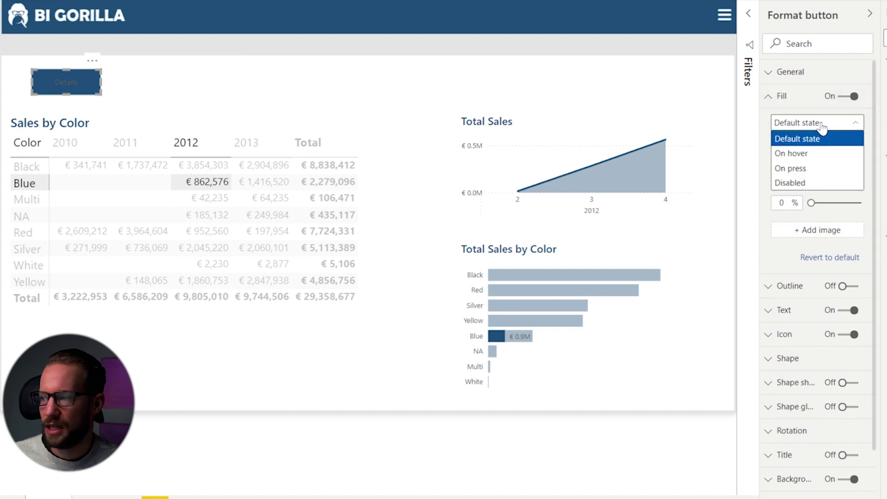
left_click(798, 183)
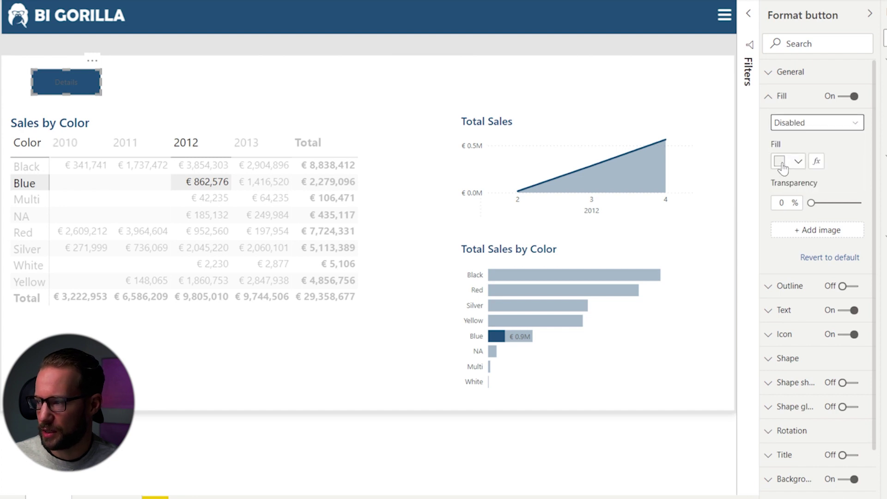
Test the Details button by selecting and clearing the Multi 2012 value.
left_click(187, 181)
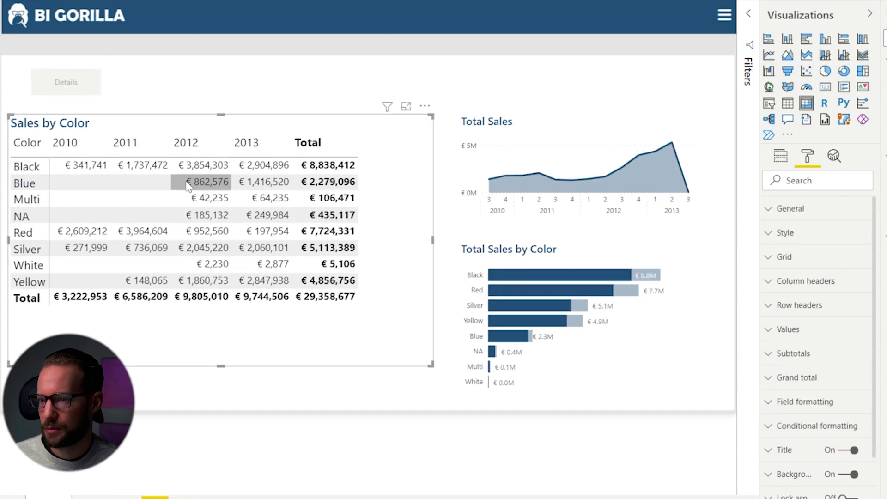
left_click(205, 197)
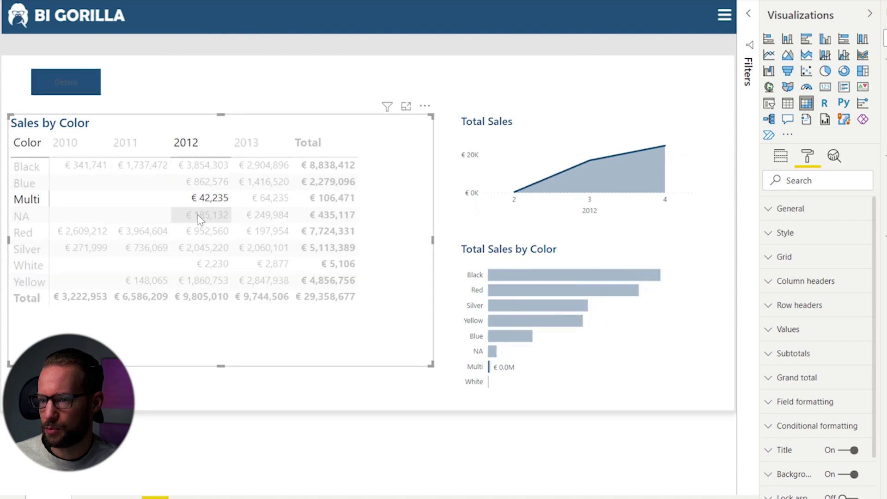
left_click(206, 196)
Make the Details button label white, then switch its text formatting to the Disabled state.
left_click(82, 87)
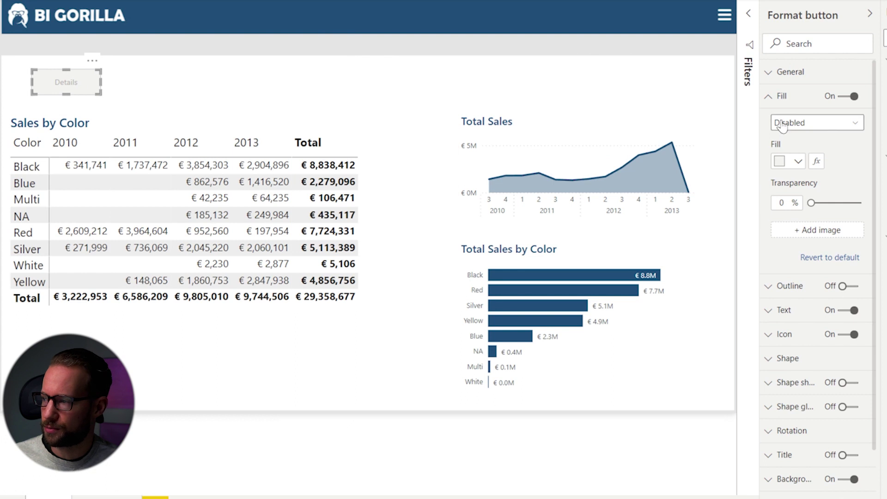
left_click(785, 103)
left_click(794, 149)
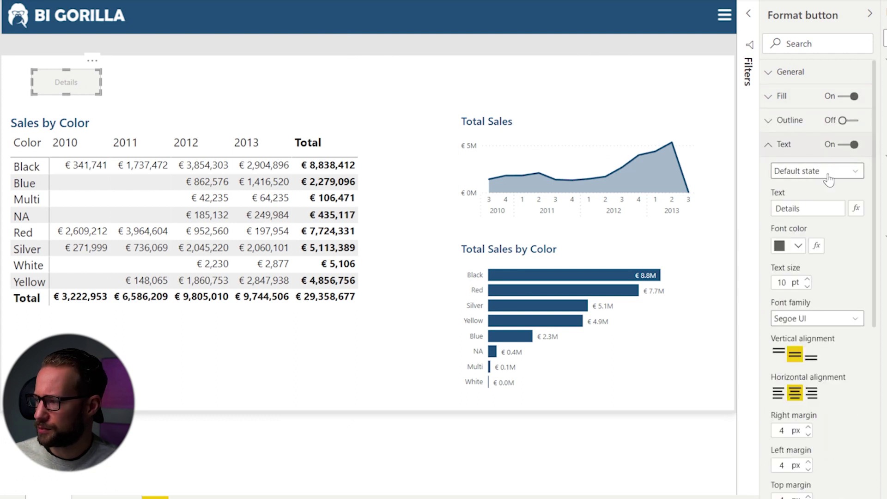
left_click(791, 251)
left_click(793, 269)
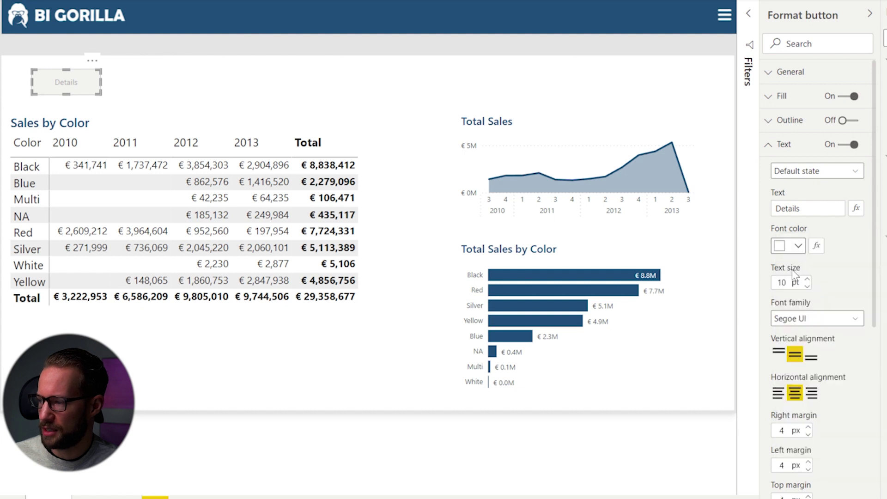
left_click(807, 176)
left_click(795, 231)
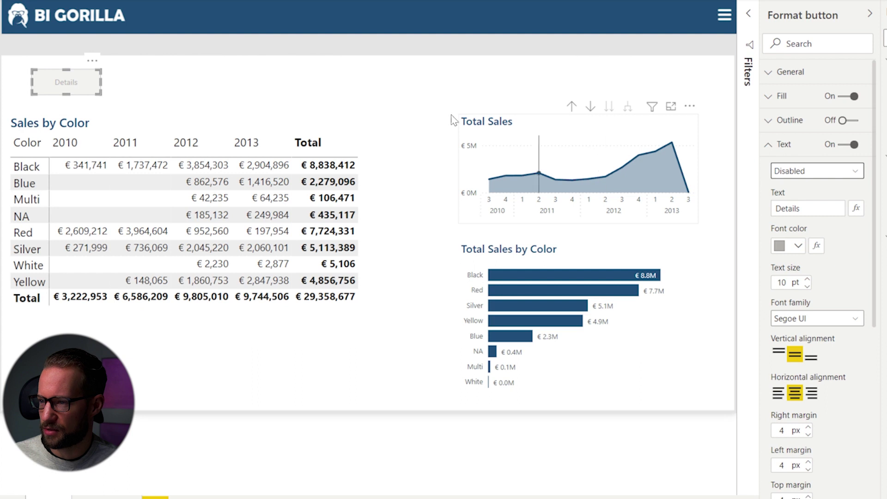
Test the Details button by selecting, then clearing, the Multi 2012 value in Sales by Color.
left_click(303, 95)
left_click(208, 197)
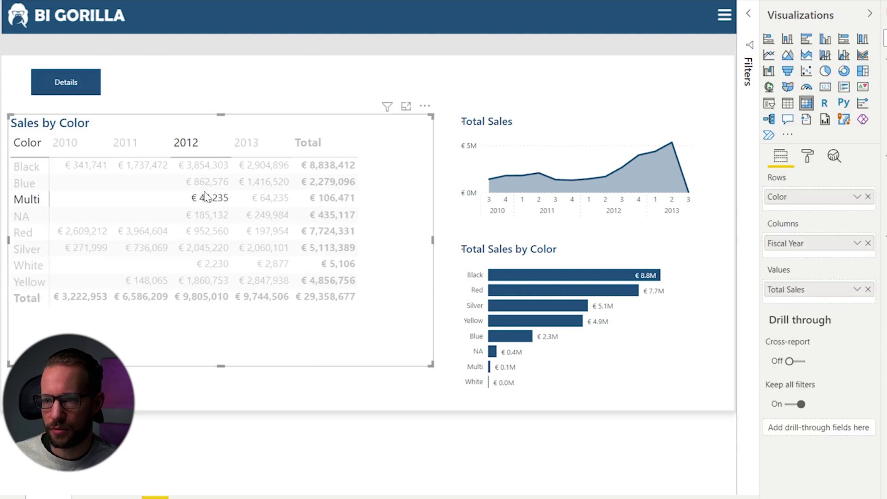
left_click(203, 199)
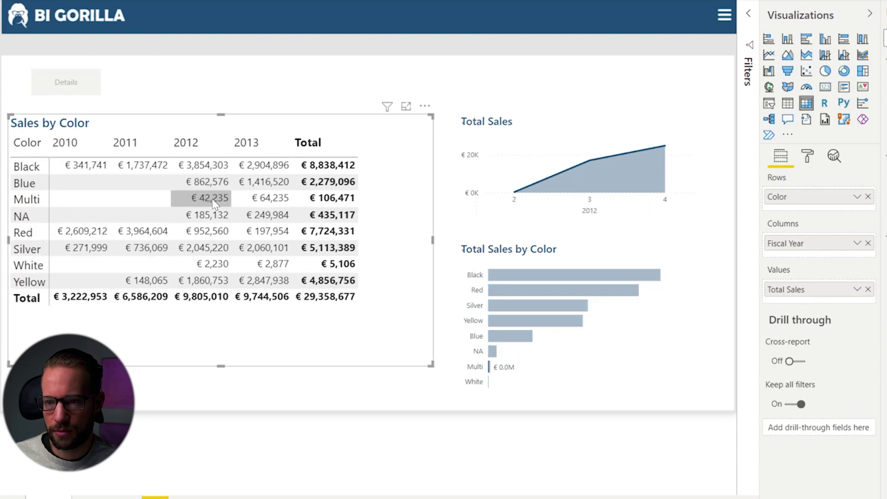
left_click(178, 87)
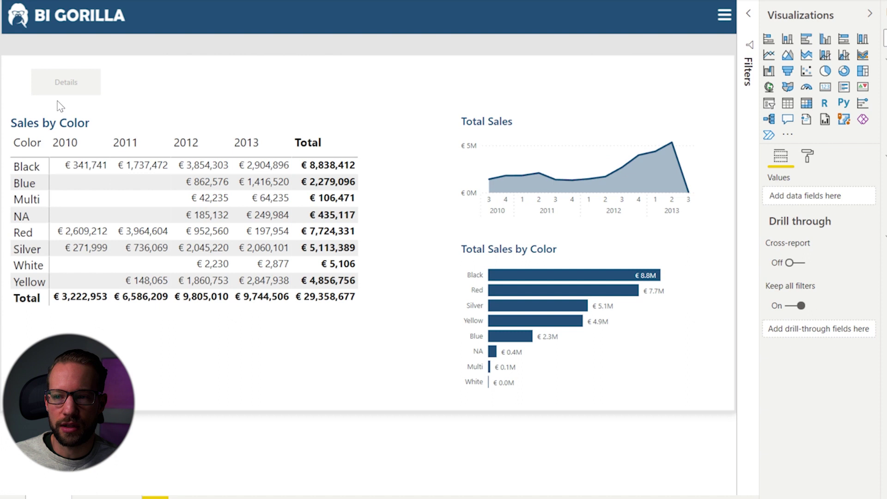
left_click(511, 290)
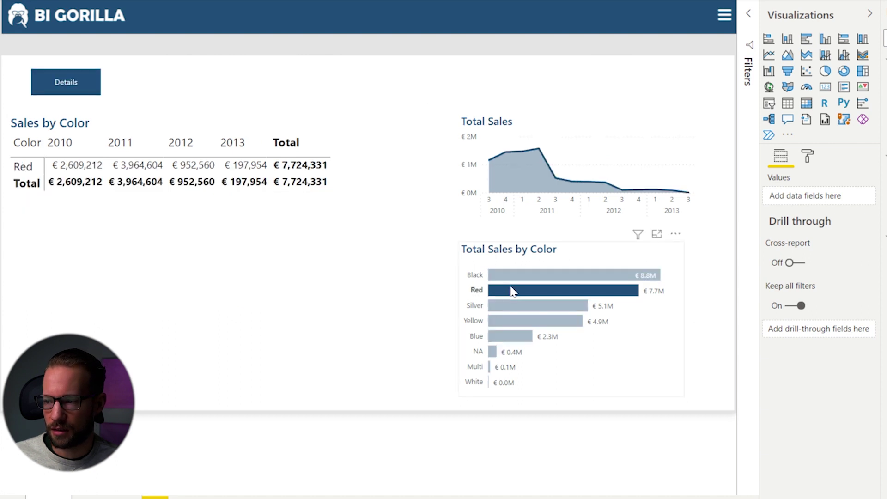
left_click(39, 76, "ctrl")
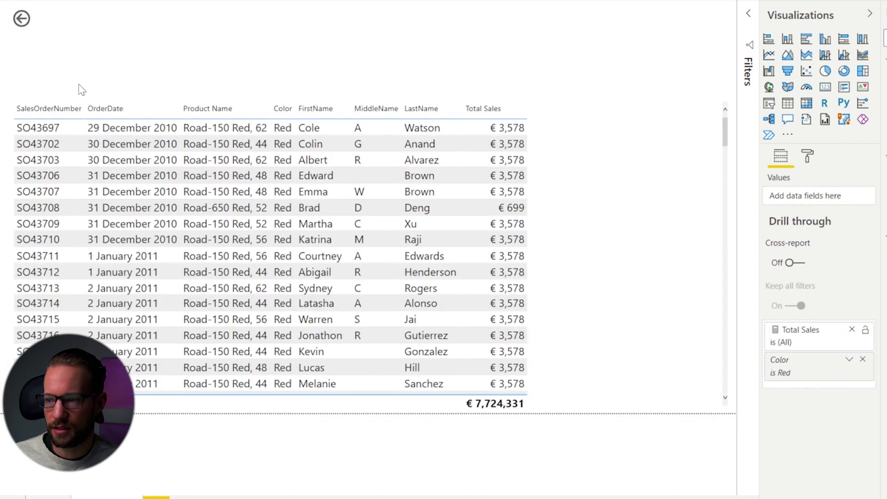
On the Sales page, bring up drill-through options for the Black 2010 value in Sales by Color.
left_click(22, 20, "ctrl")
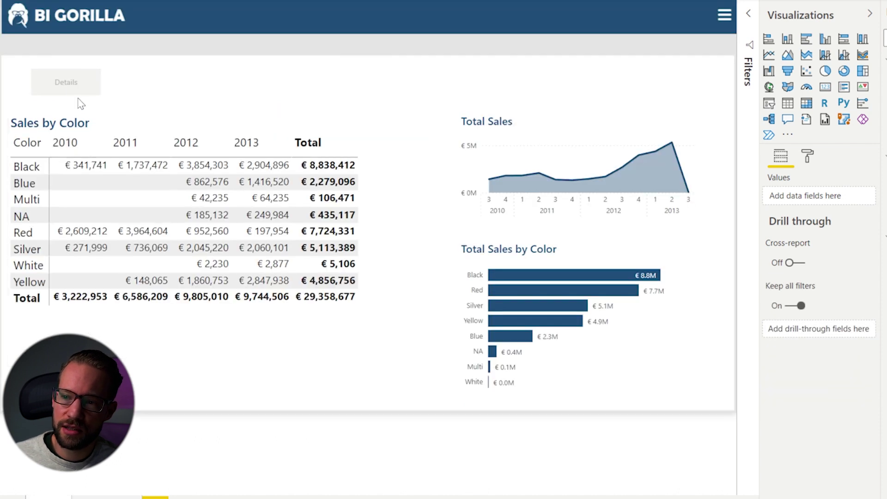
right_click(87, 163)
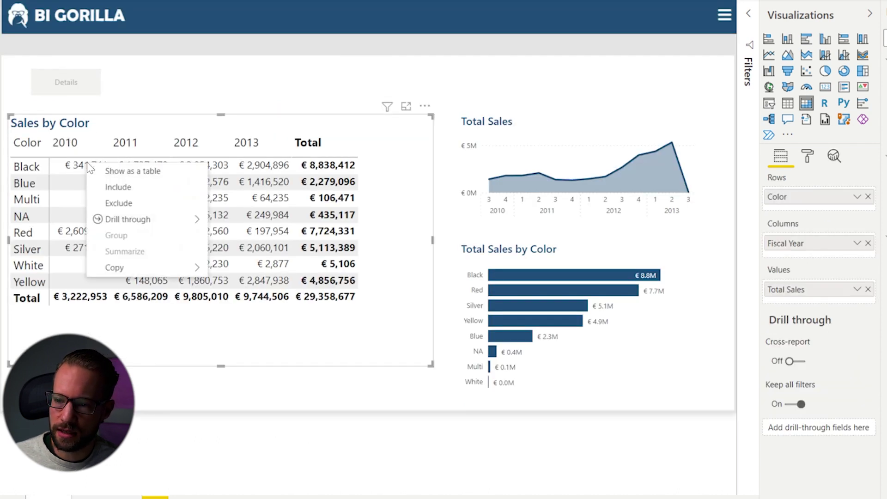